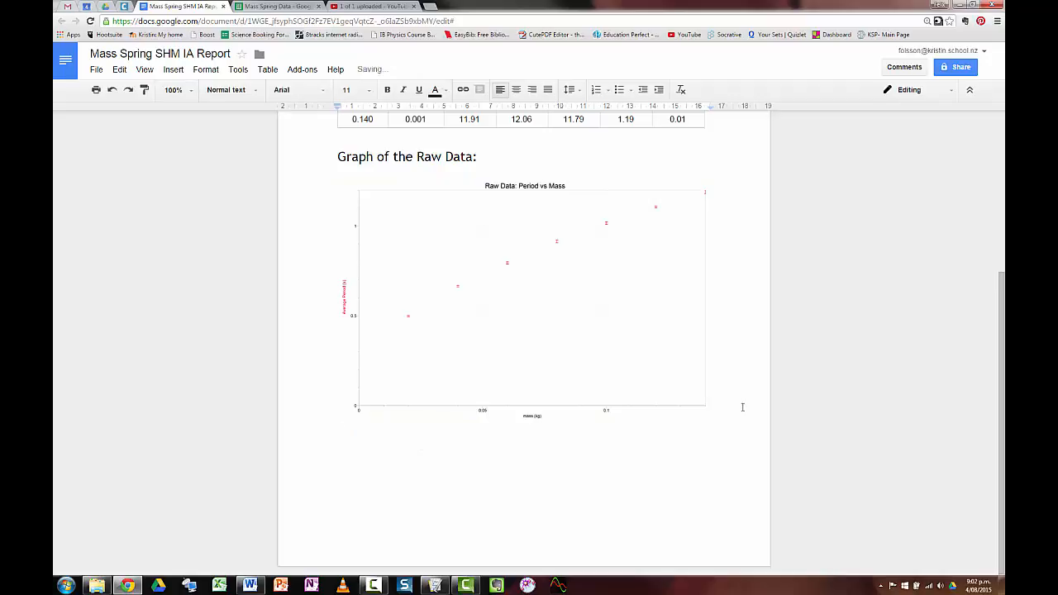
- Below the raw data graph, write "This graph suggests that the relationship between the period and the mass is a square root relationship"
text(This gra)
key(BackSpace)
key(BackSpace)
text(raph suggests that the relationship between the period and the mass is a )
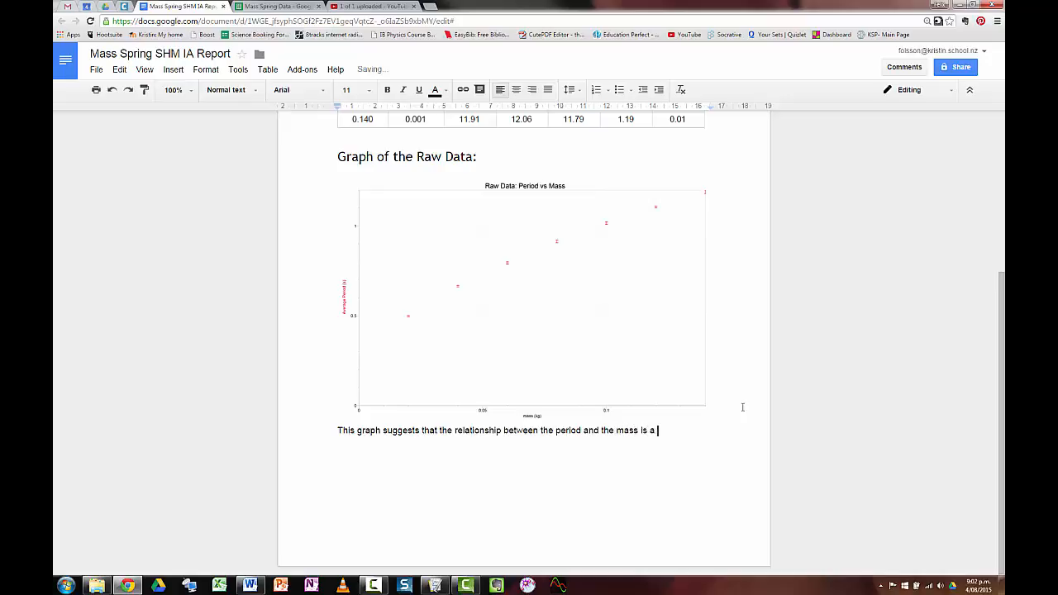
text(square root relationship)
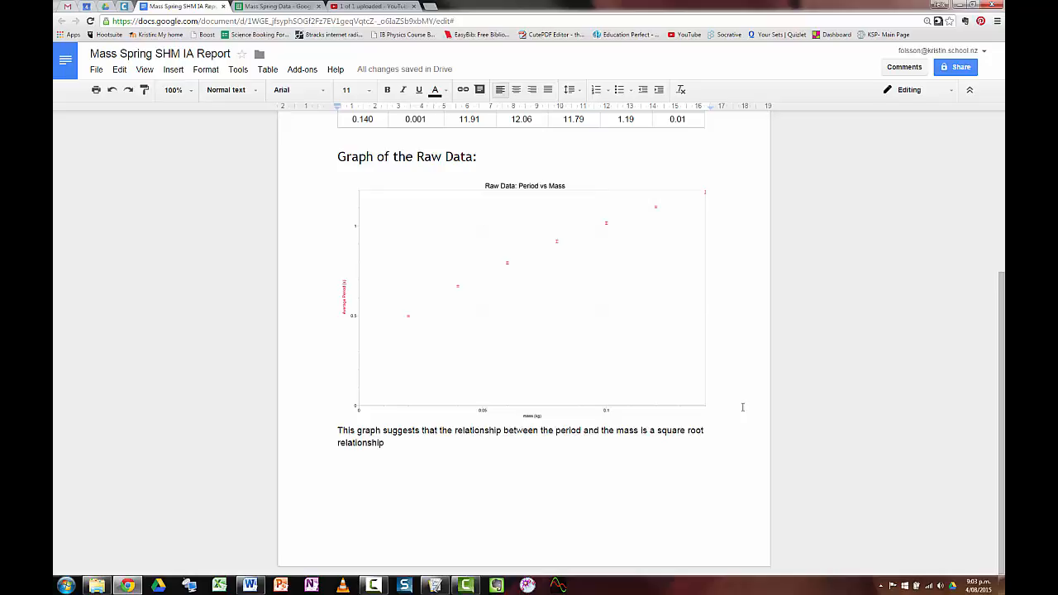
- Continue the paragraph with "Therefore I will take the square root of the mass to obtain a straight line graph to analyse."
text(. There)
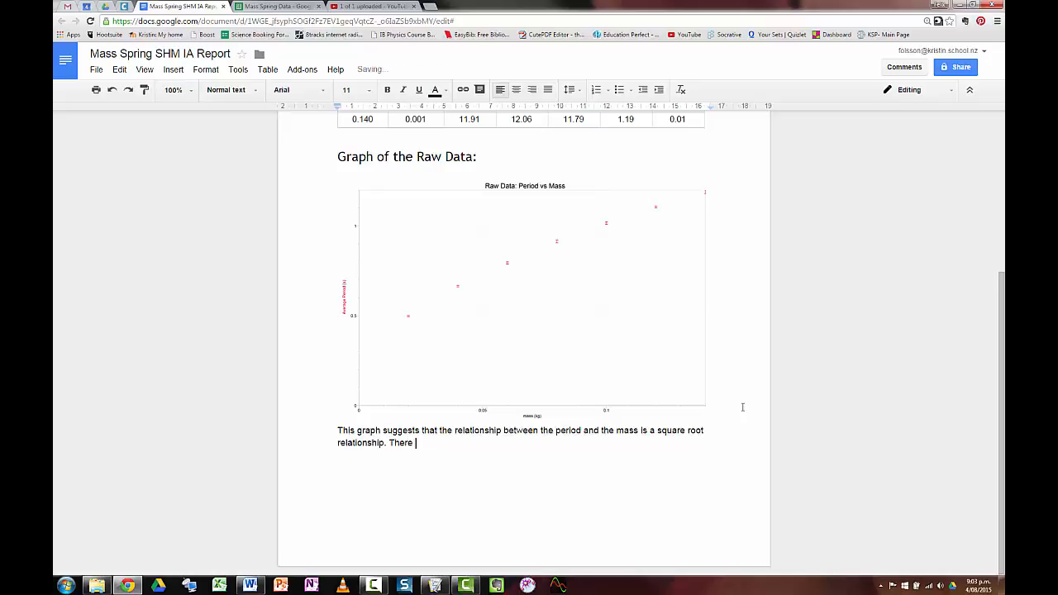
text(fore I will take the square root of )
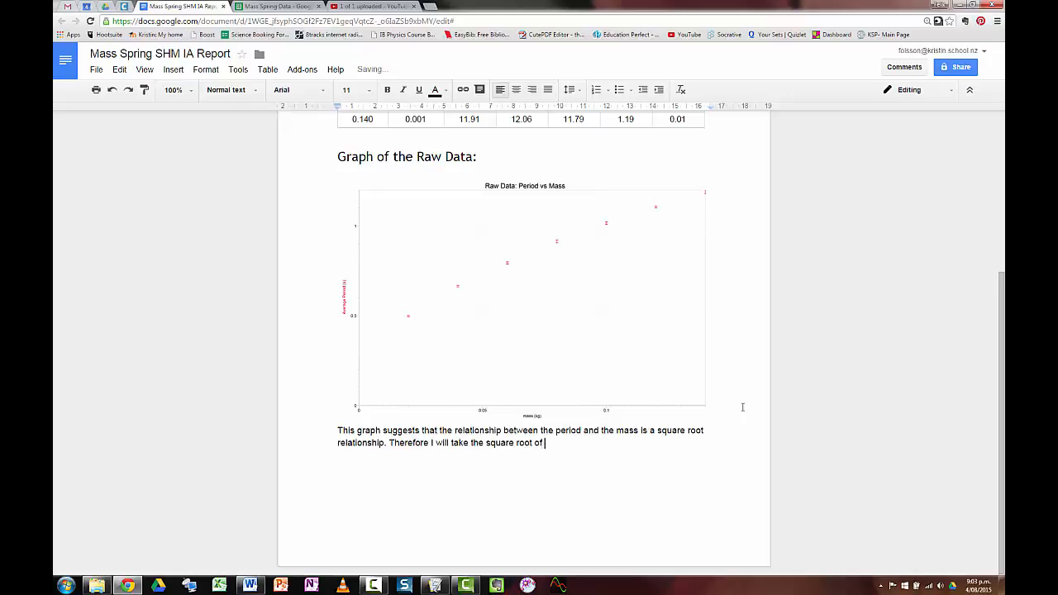
text(the mass to obtain a straight line grap)
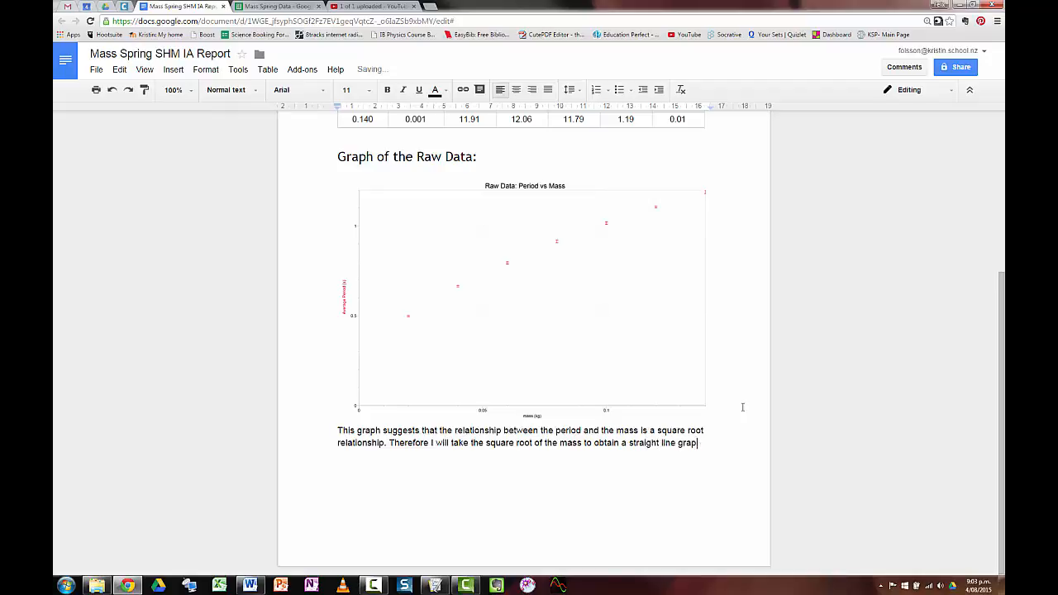
text(h to analyse.)
- Start a new page after the paragraph and add the Heading 1 title "Transformed Data:"
key(Return)
key(ctrl+Return)
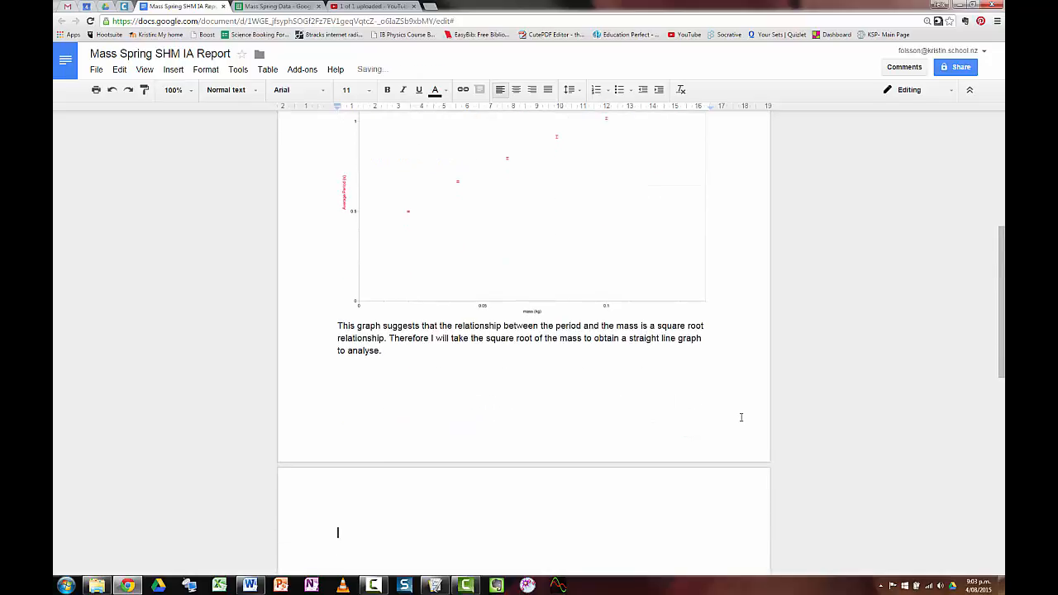
key(ctrl+alt+1)
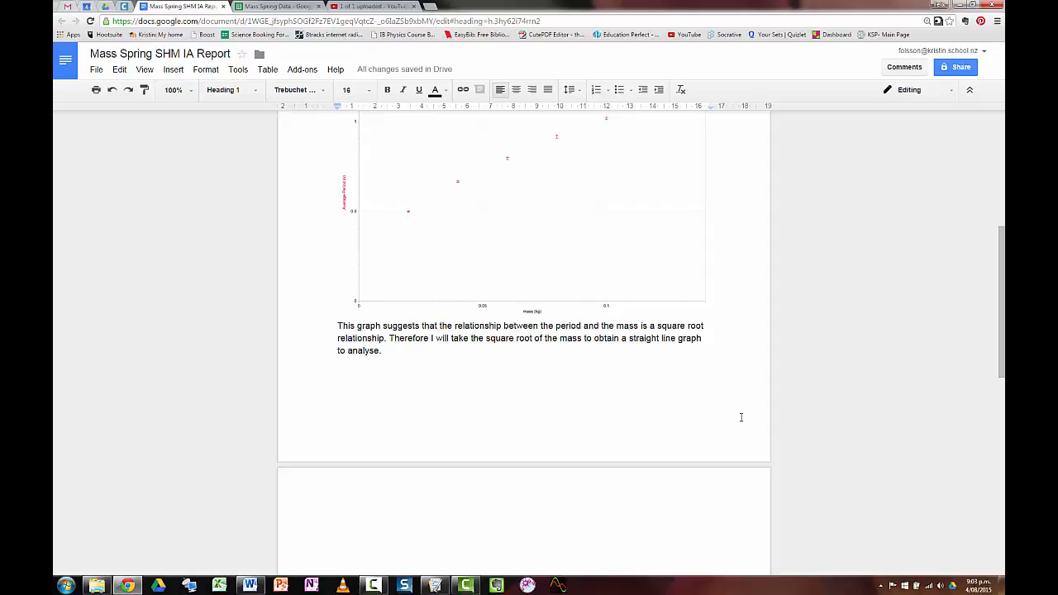
text(Trans)
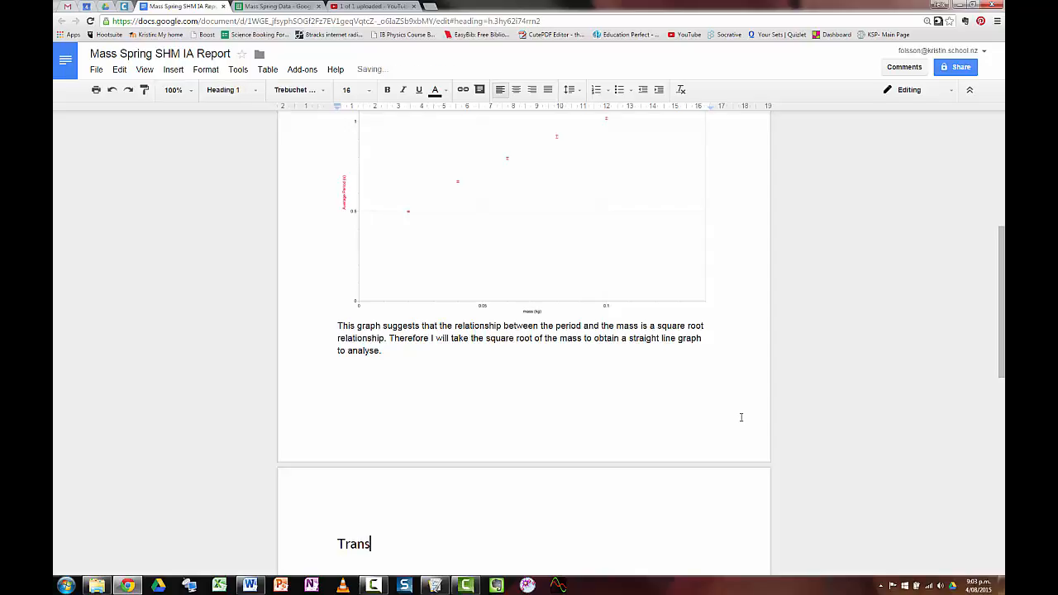
text(formed Data:)
key(Return)
- Copy the full table A1:I8 from the Mass Spring Data spreadsheet and paste it under the "Transformed Data:" heading of the report
click(296, 8)
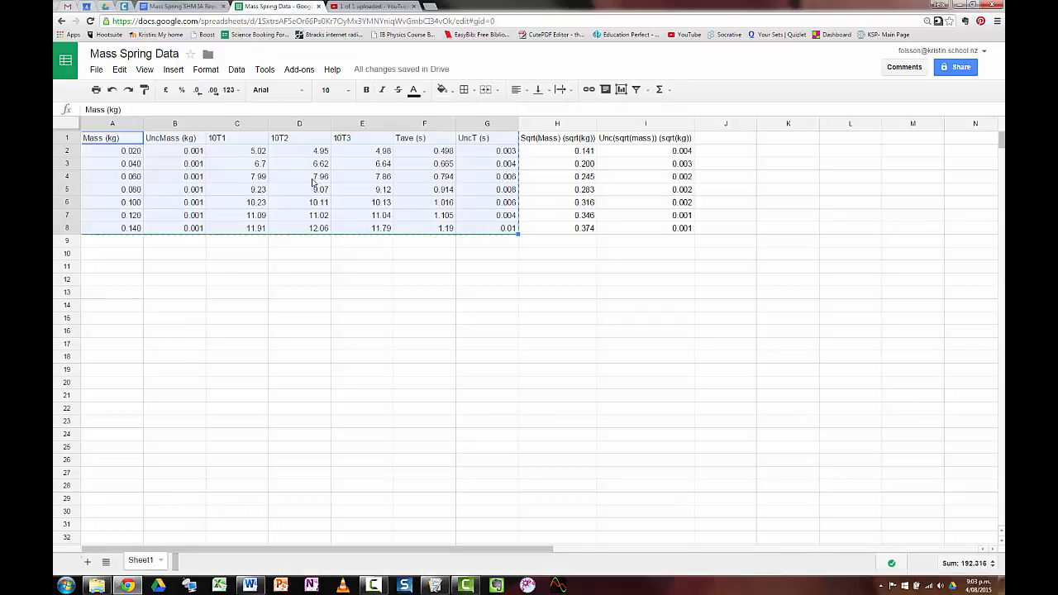
click(489, 230)
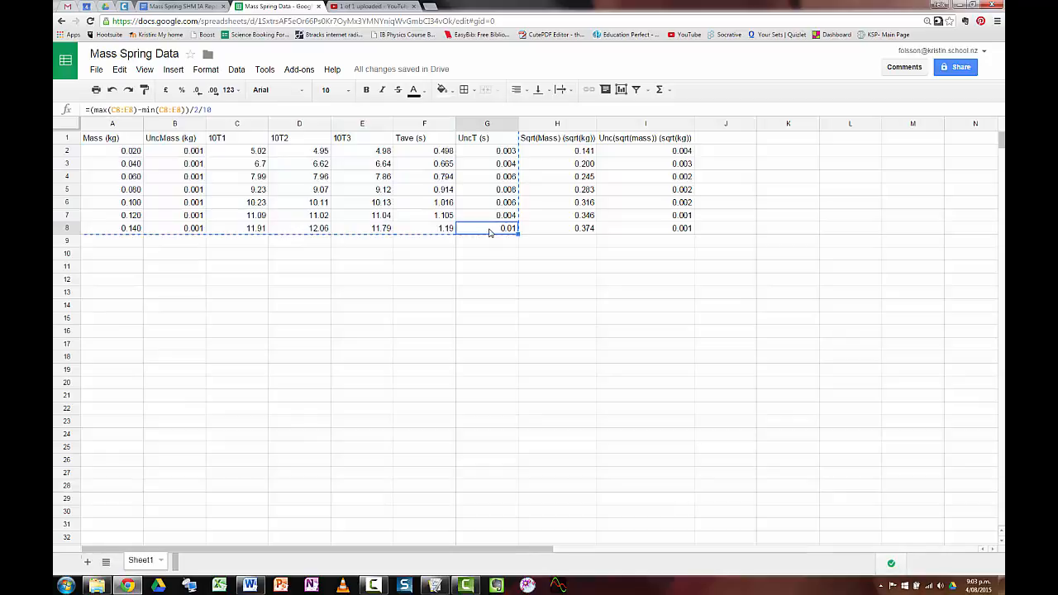
drag(120, 142, 623, 229)
key(ctrl+c)
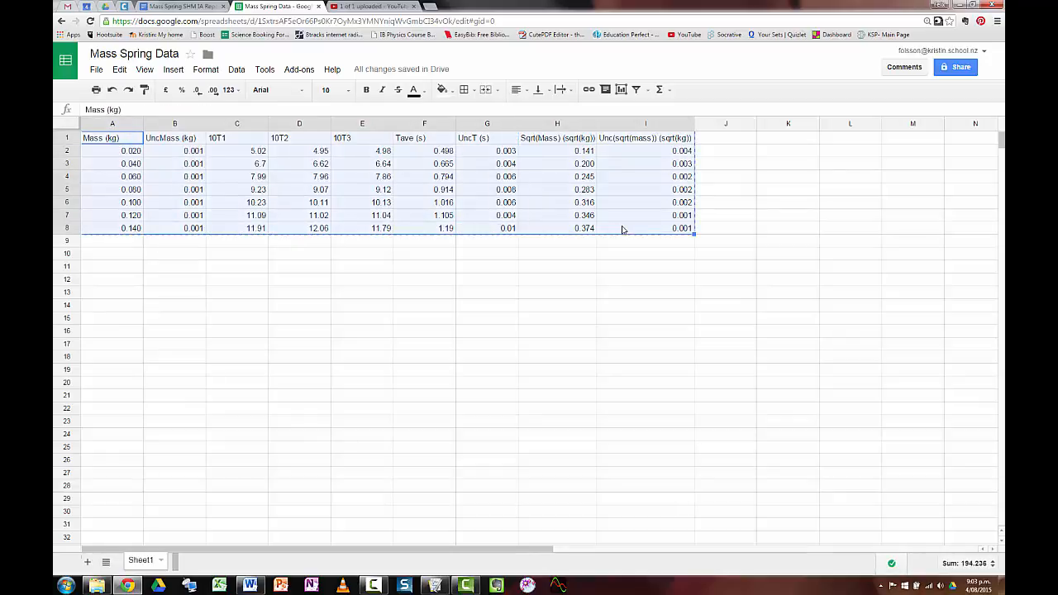
click(186, 6)
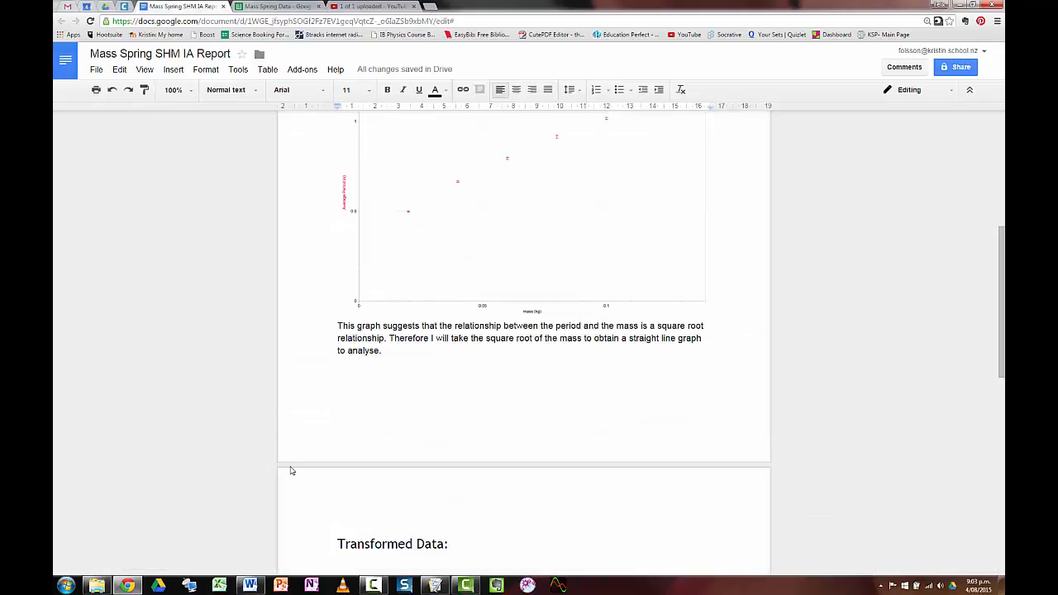
key(ctrl+v)
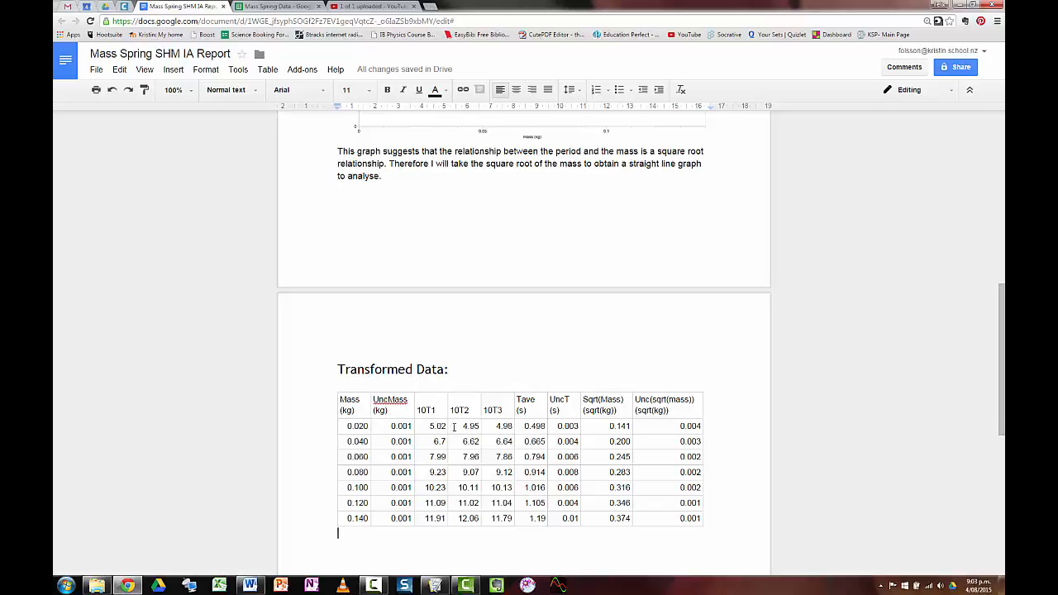
drag(342, 400, 392, 517)
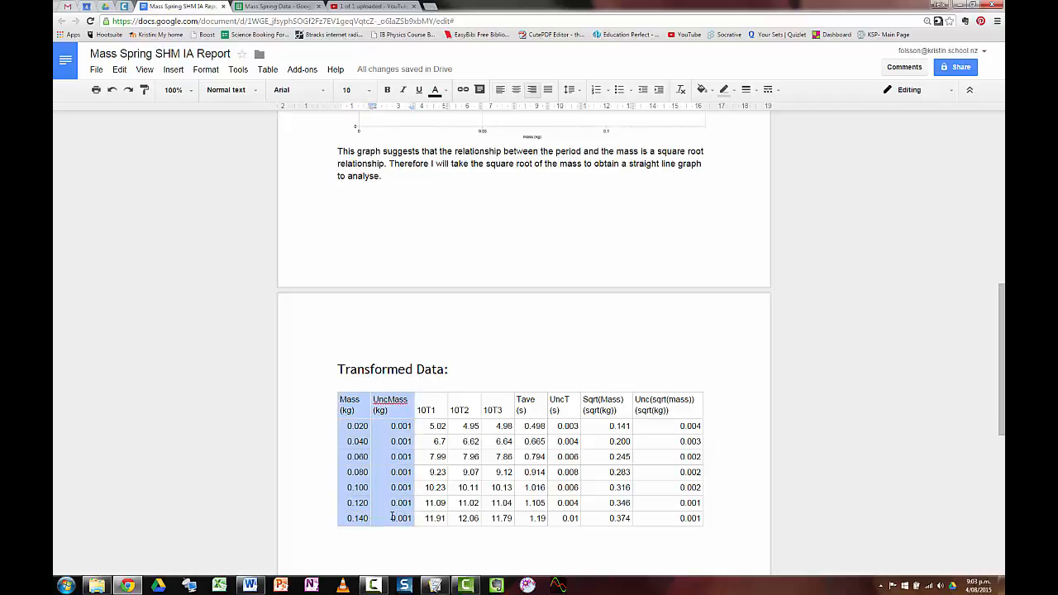
key(ctrl+b)
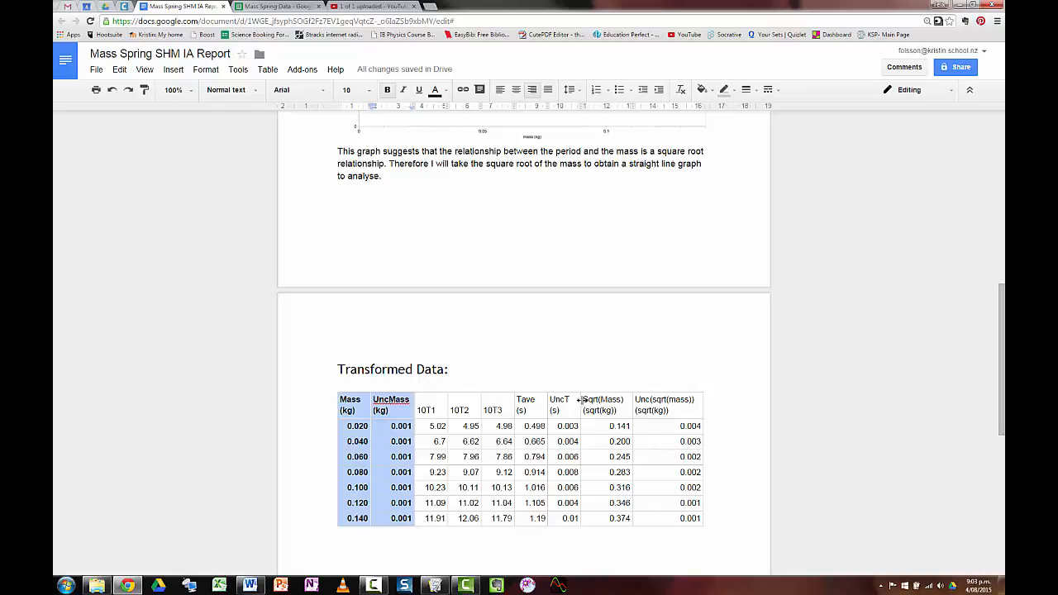
key(ctrl+b)
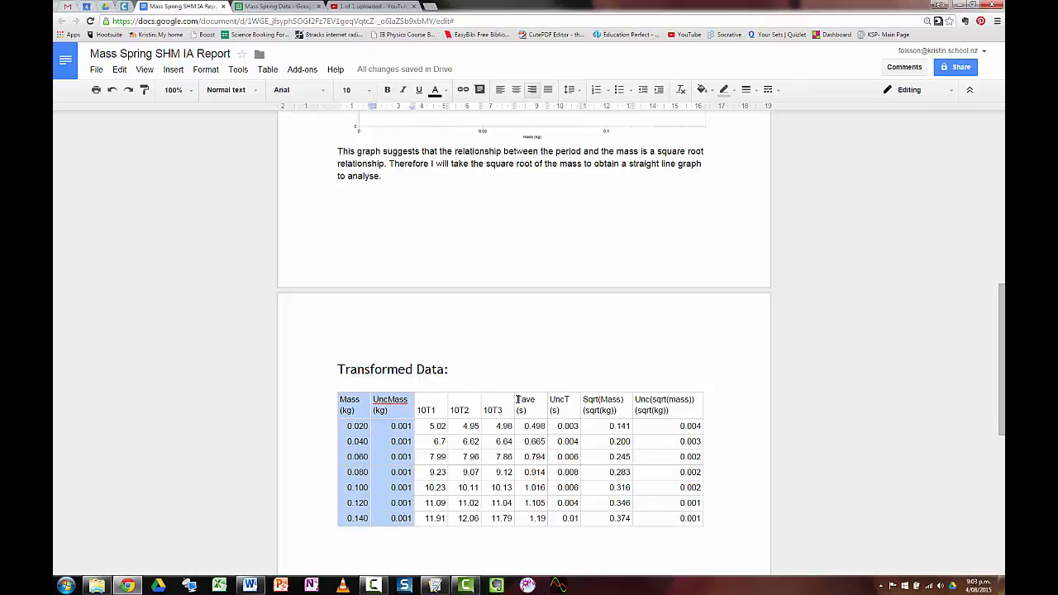
- Make the Sqrt(Mass) and Unc(sqrt(mass)) columns of the transformed data table bold
drag(584, 398, 683, 519)
key(ctrl+b)
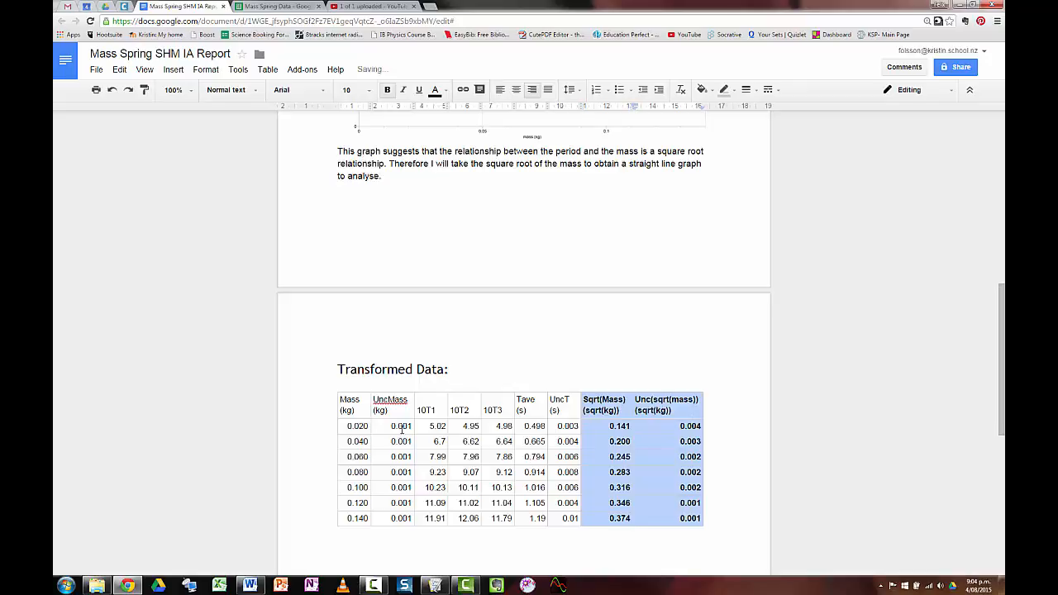
- Format the header row of the transformed data table with white text on a black cell background
drag(382, 416, 678, 392)
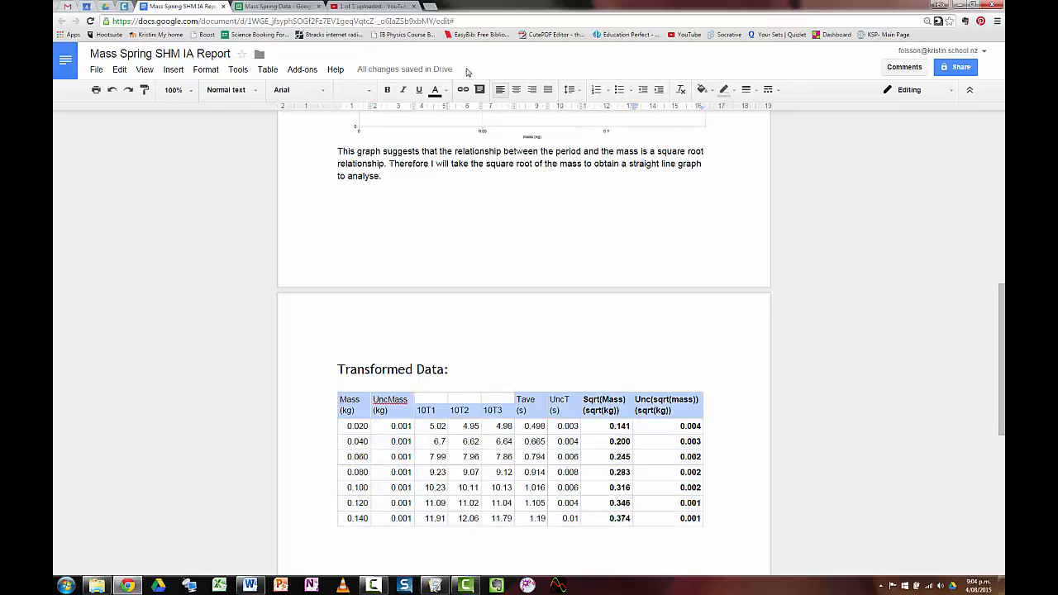
click(446, 90)
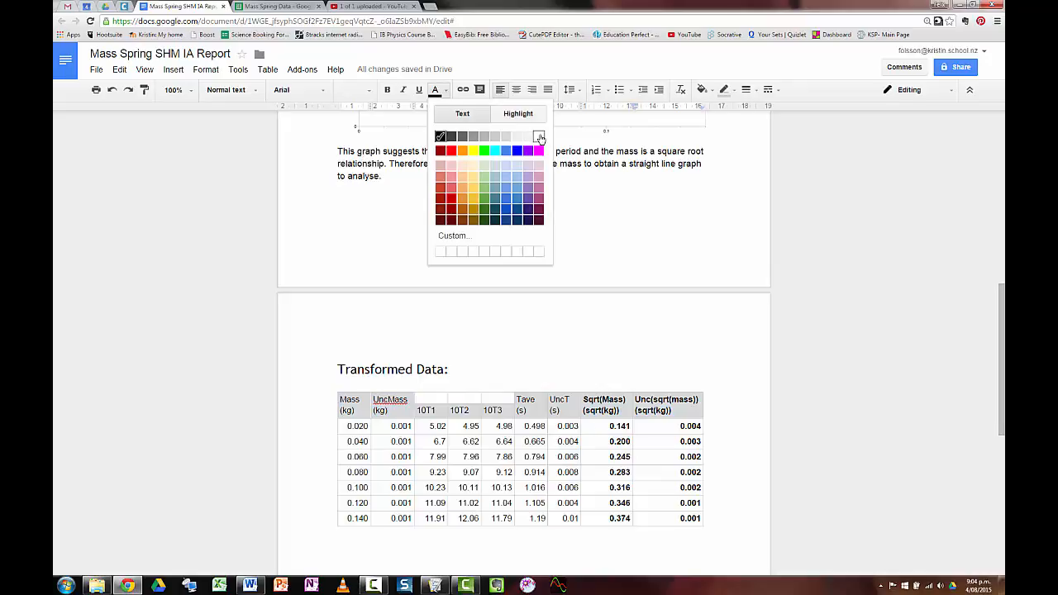
click(540, 138)
click(702, 89)
click(707, 130)
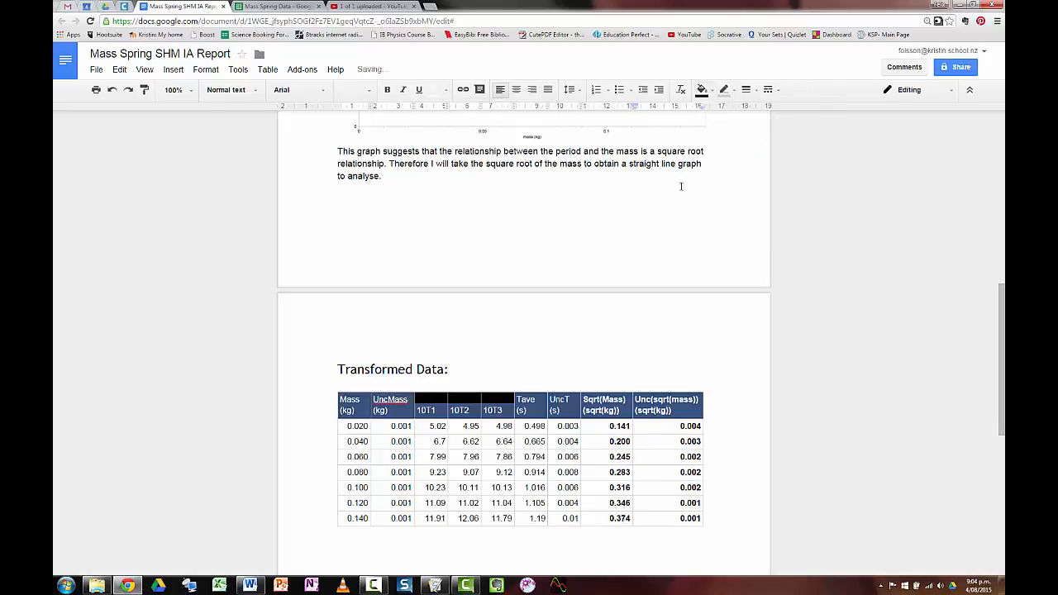
click(430, 426)
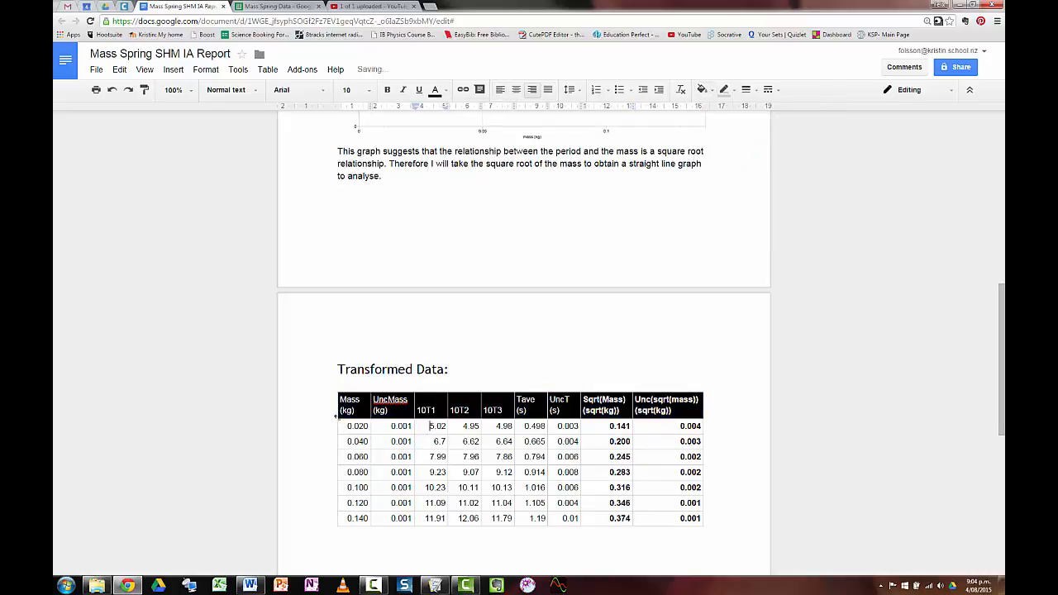
- Centre the contents of all cells in the transformed data table
drag(355, 405, 662, 524)
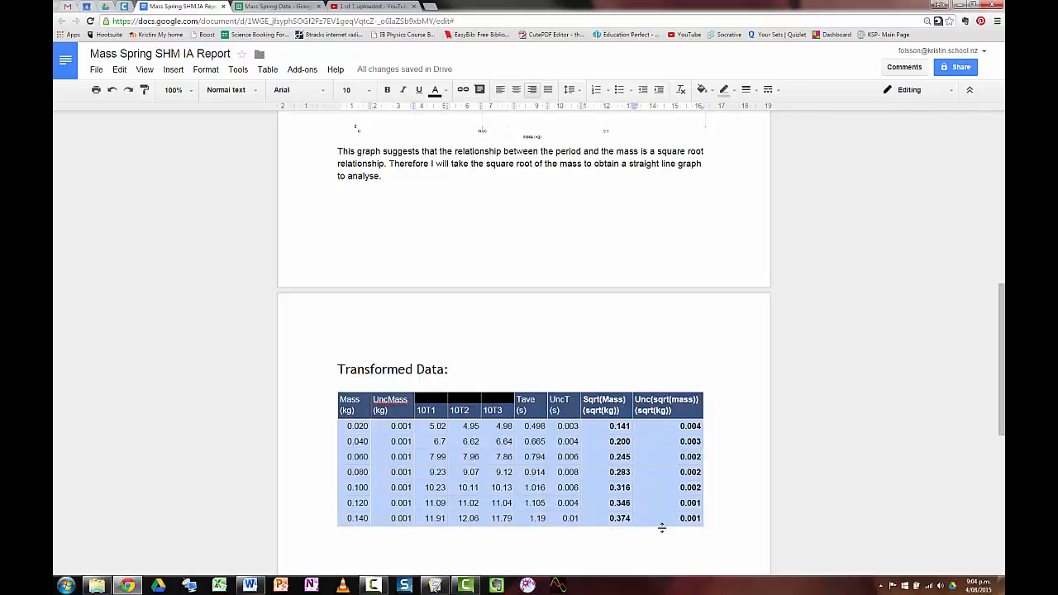
click(516, 89)
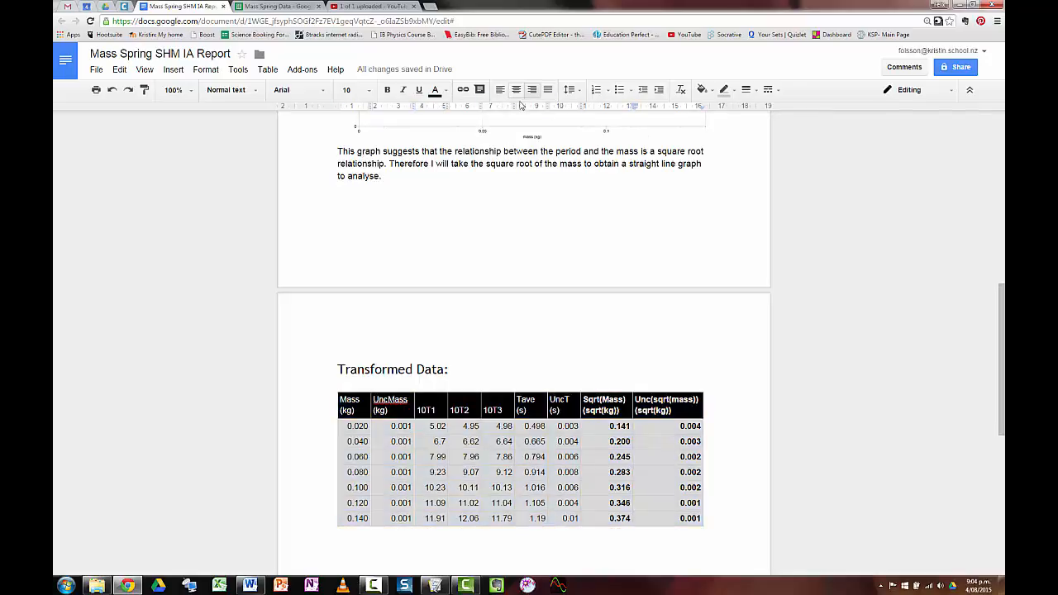
- Add the Heading 2 title "Sample Calculations" below the transformed data table
click(602, 557)
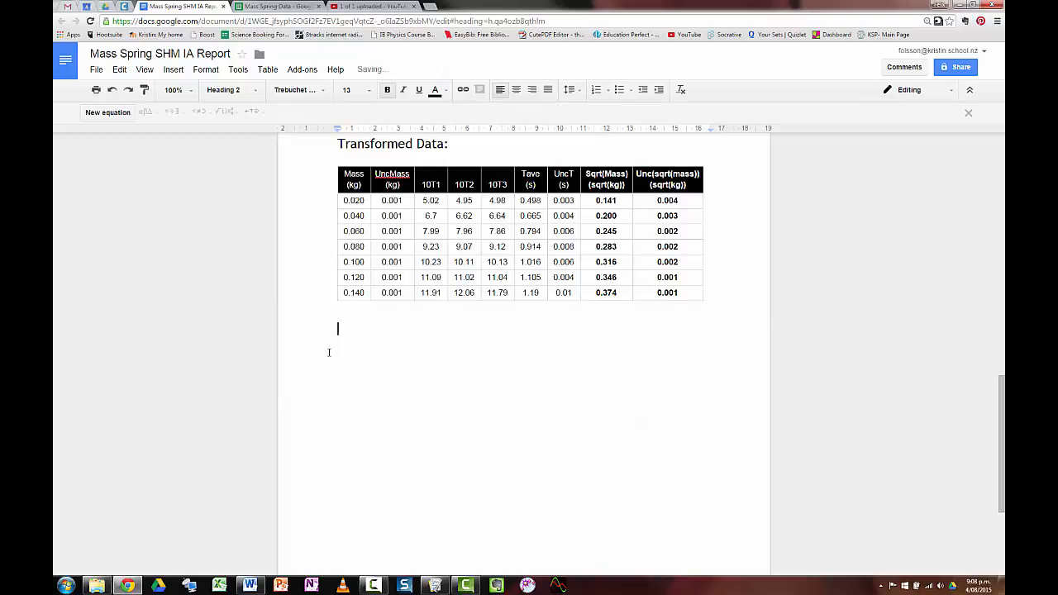
text(Sample Calcu)
key(BackSpace)
key(BackSpace)
text(culations)
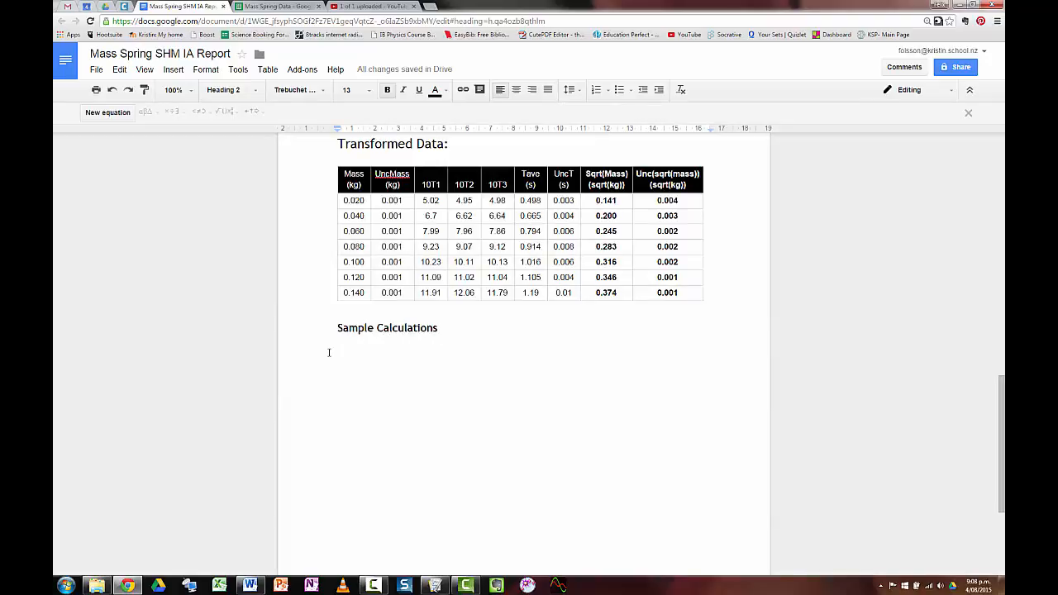
key(Return)
- Start a numbered list under "Sample Calculations" with the first item "Square root of mass"
text(1)
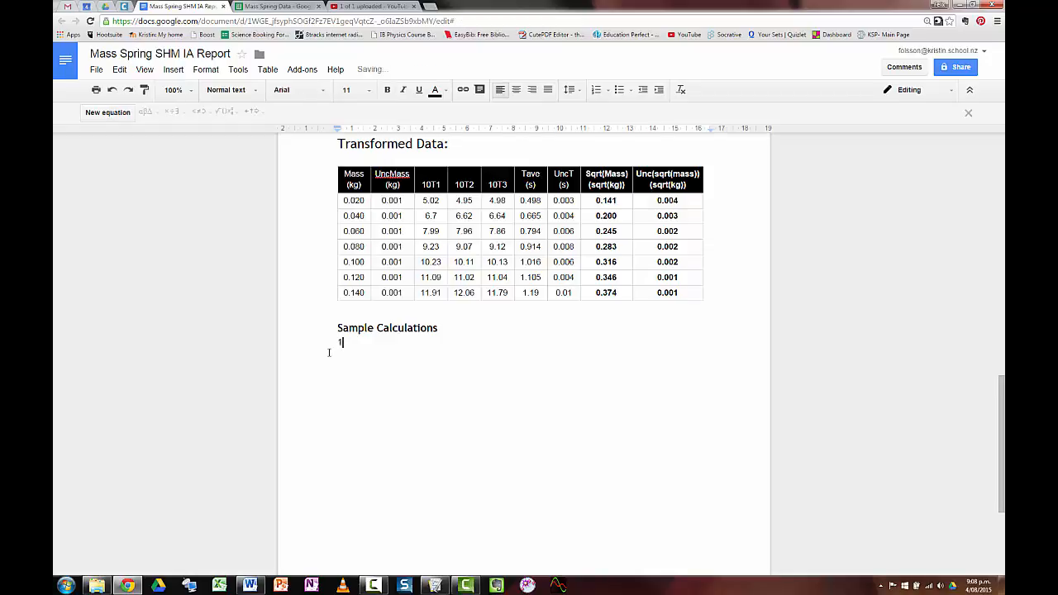
text(. Square root of mass)
key(Return)
- Add "Uncertainty in square root of mass" as the second list item and end the numbered list
text(Uncertainty in )
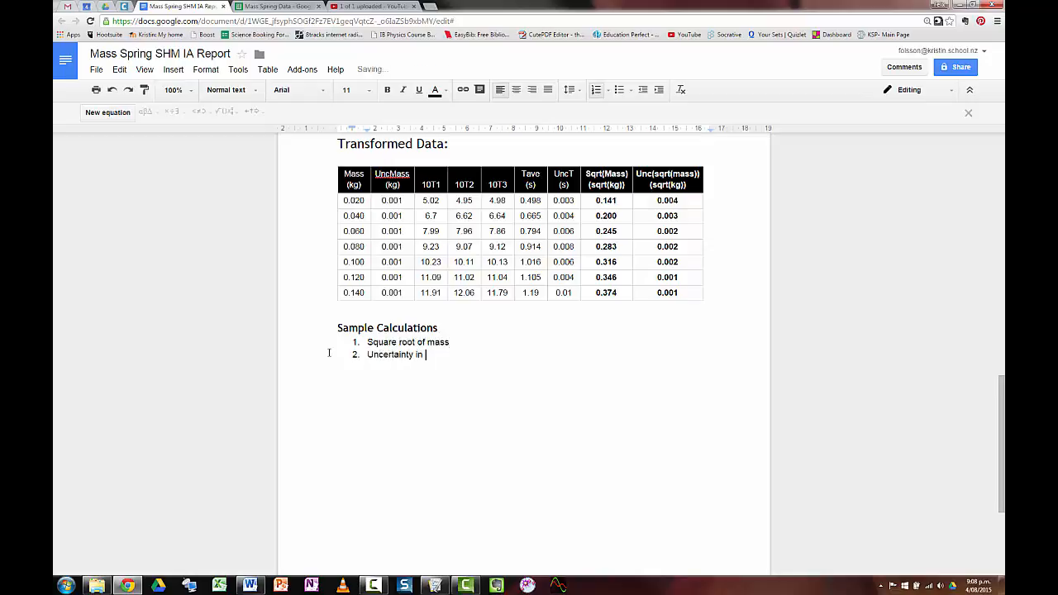
text(time)
key(Return)
text(Uncertain)
key(ctrl+BackSpace)
text(Uncertainty in square q)
key(BackSpace)
key(ctrl+BackSpace)
key(ctrl+BackSpace)
key(ctrl+BackSpace)
key(BackSpace)
key(BackSpace)
key(Down)
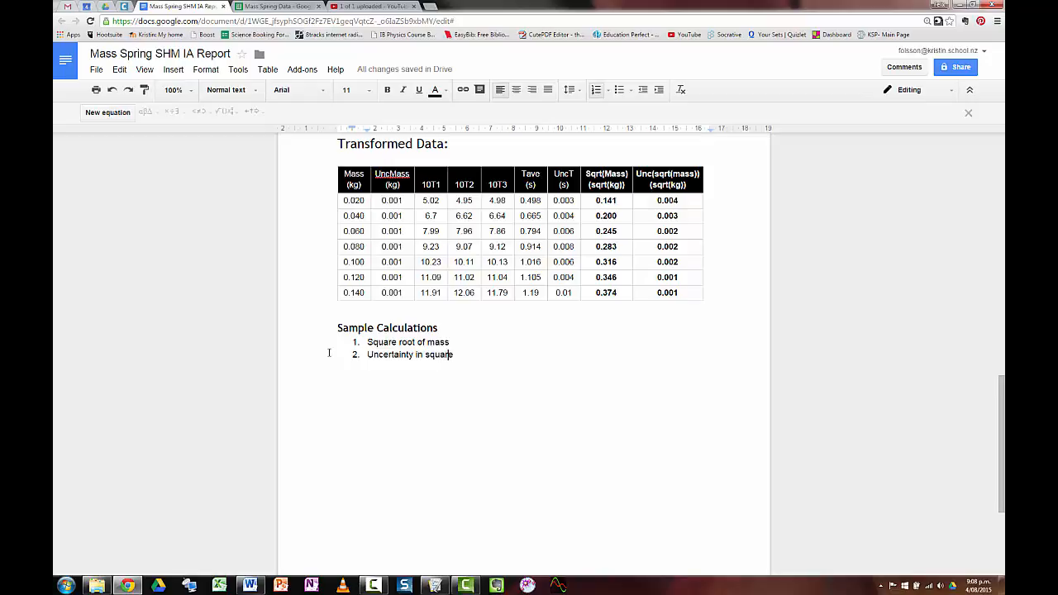
text(root of mass)
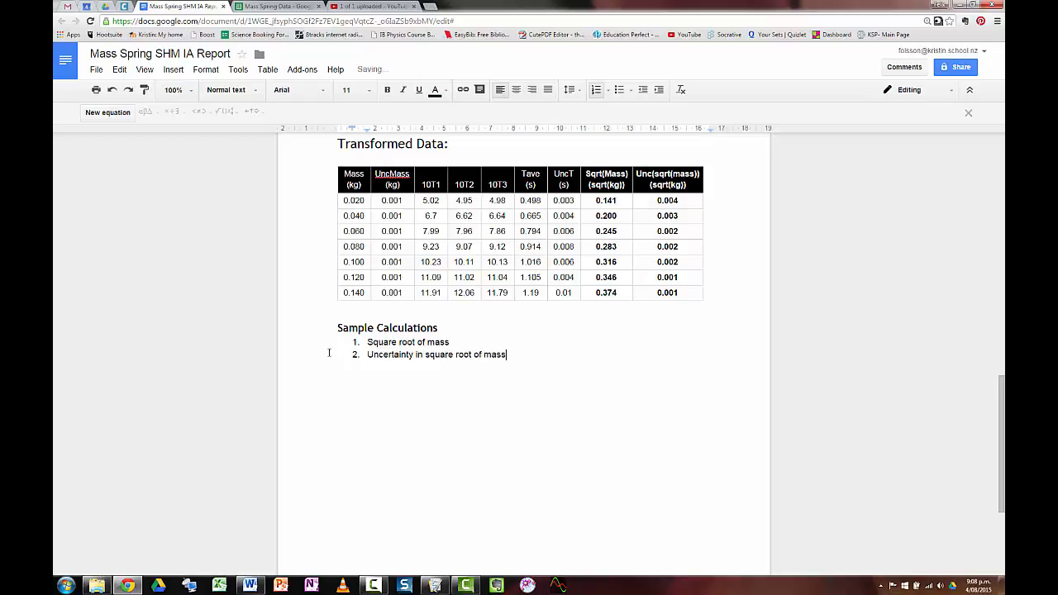
key(Return)
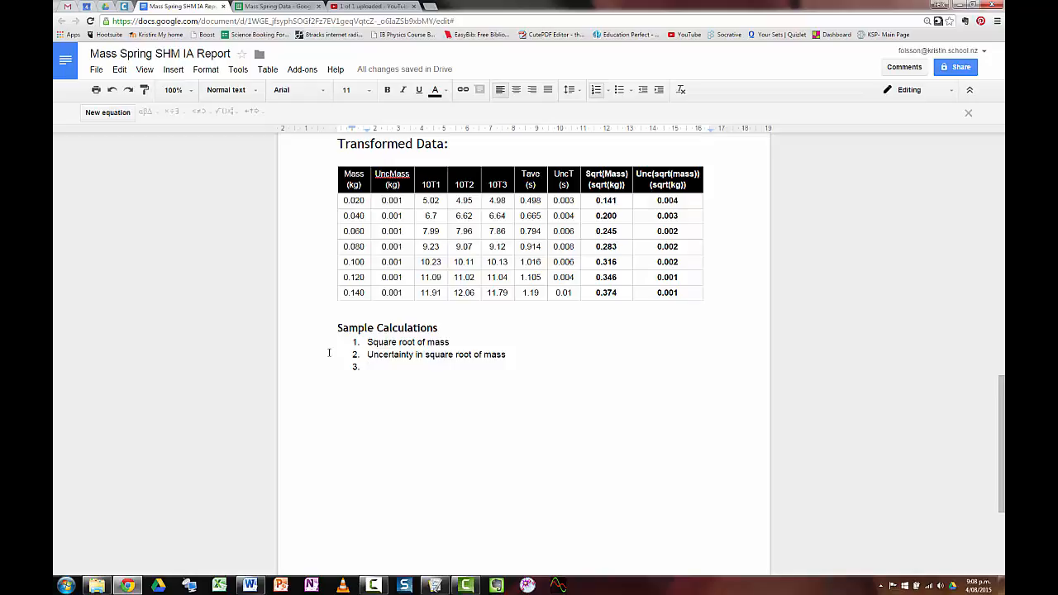
key(Return)
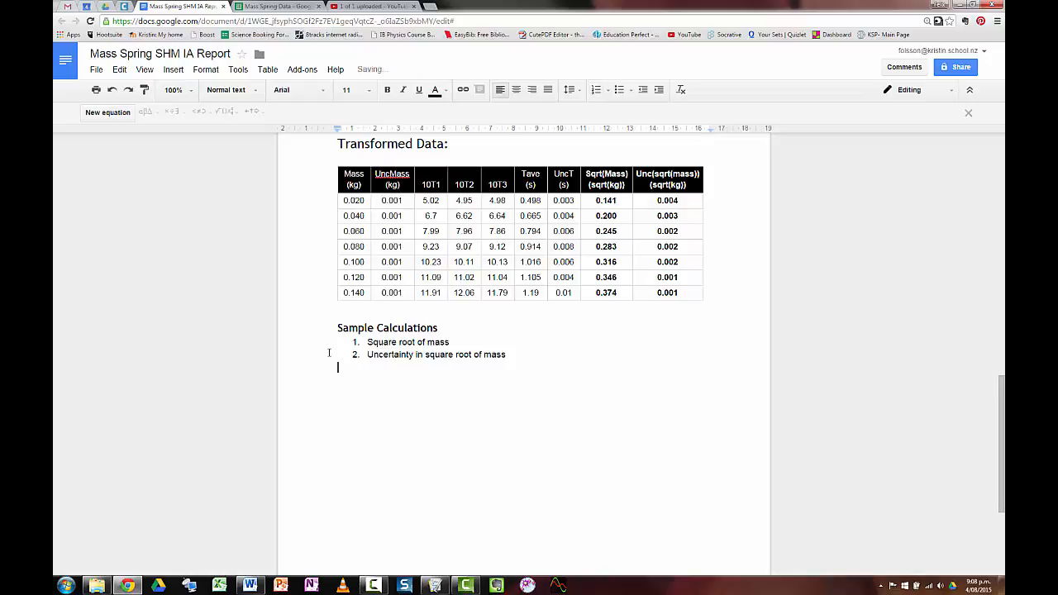
- Add the Heading 2 title "How we estimated uncertainties:" on a new line below the raw data table
scroll(328, 337, up, 10)
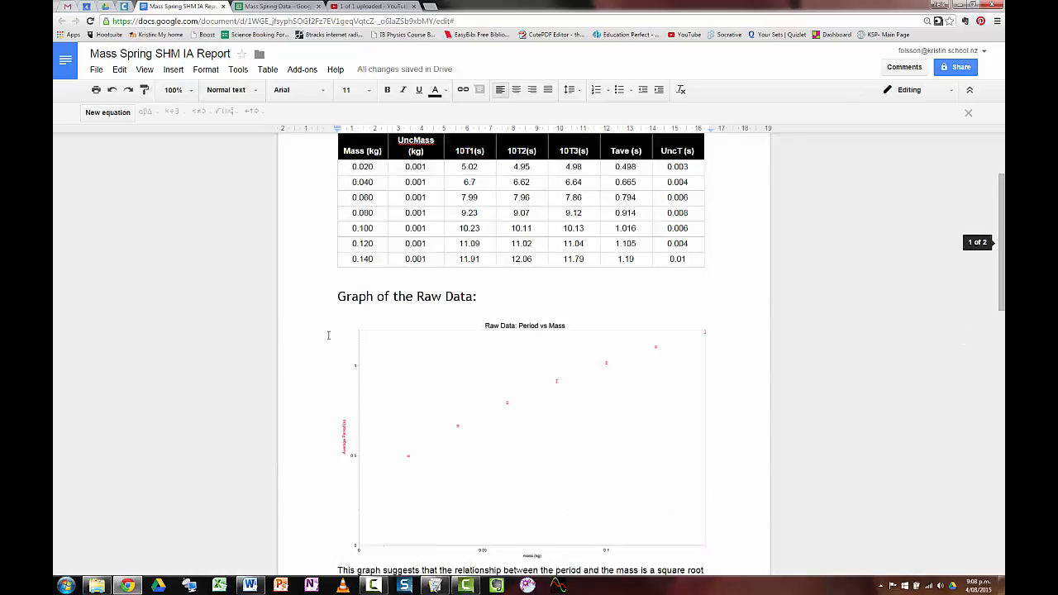
click(411, 404)
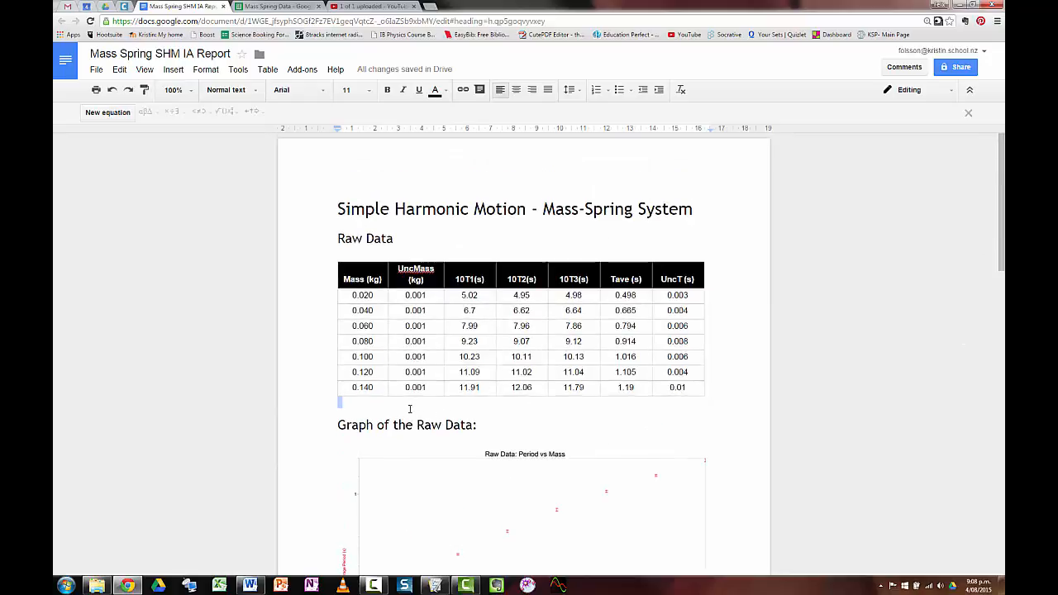
key(Return)
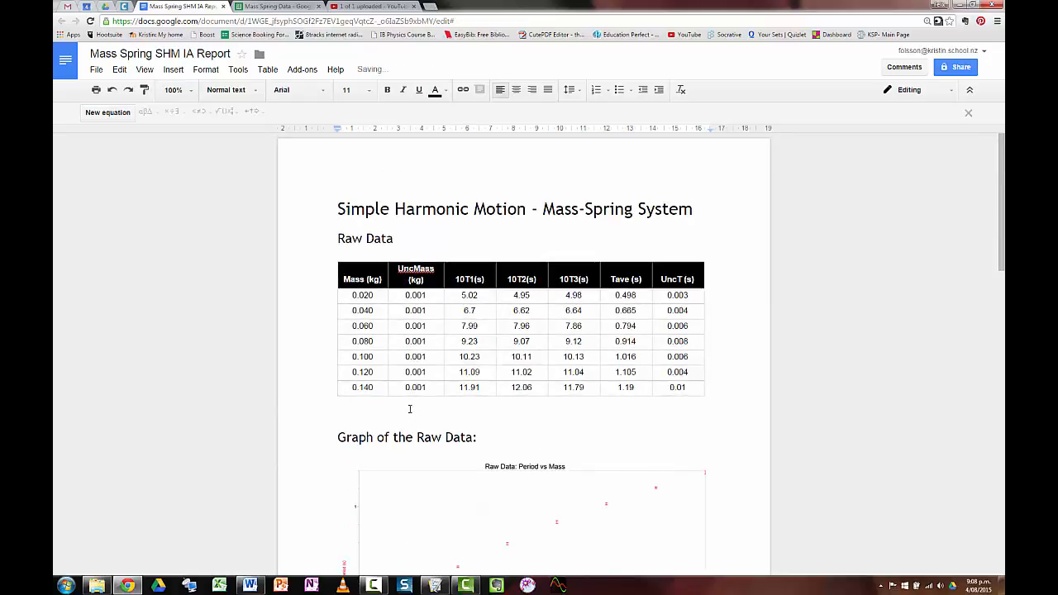
key(ctrl+alt+2)
text(How we es)
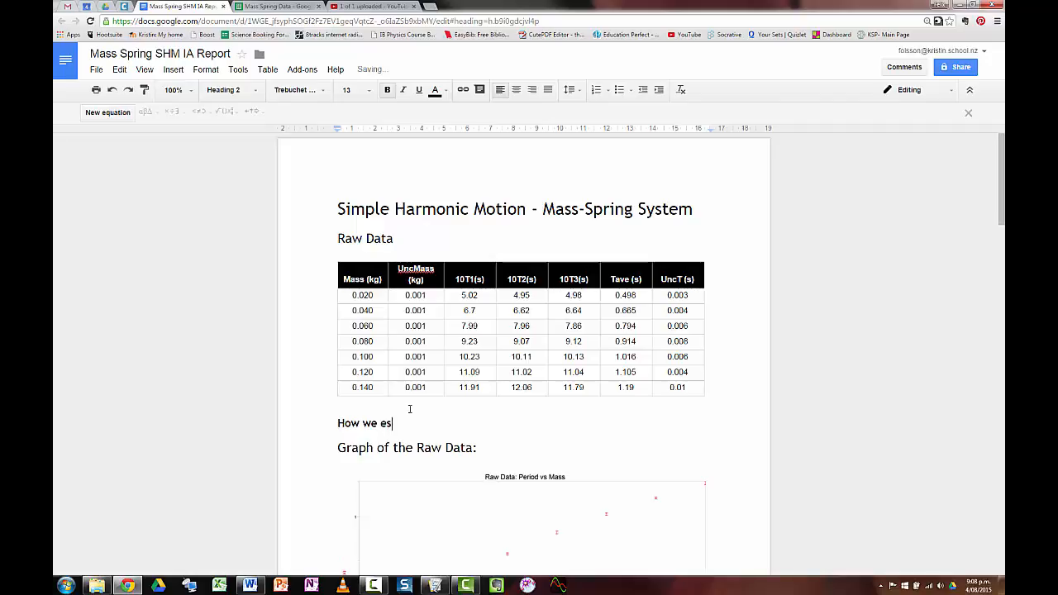
text(timated uncertainties:)
- Create a numbered list under the uncertainties heading with the items "Mass" and "Average Time Period"
key(Return)
text(1. Mass)
key(Return)
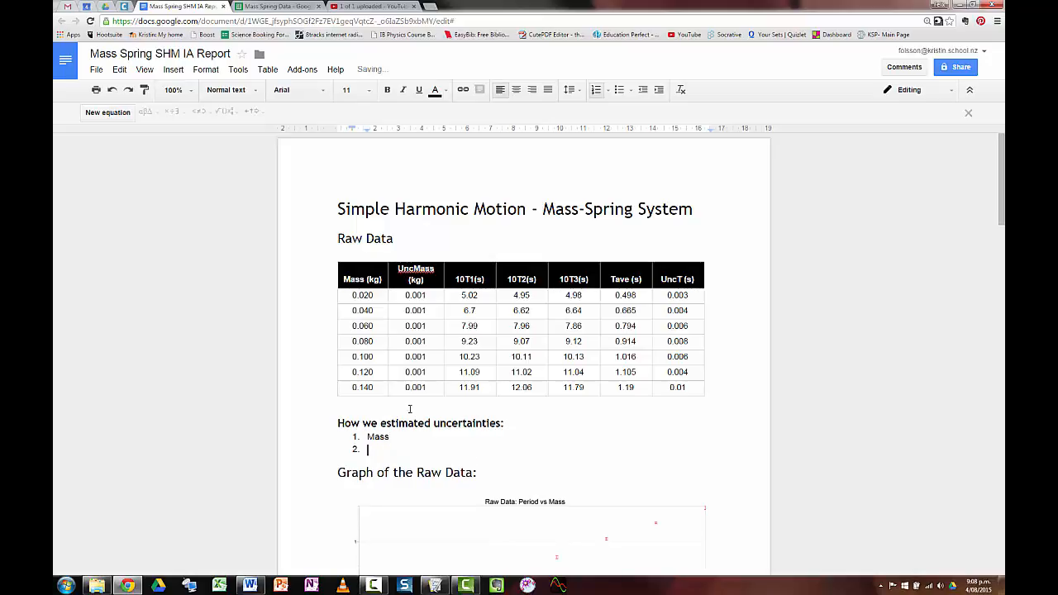
text(Average Time Period)
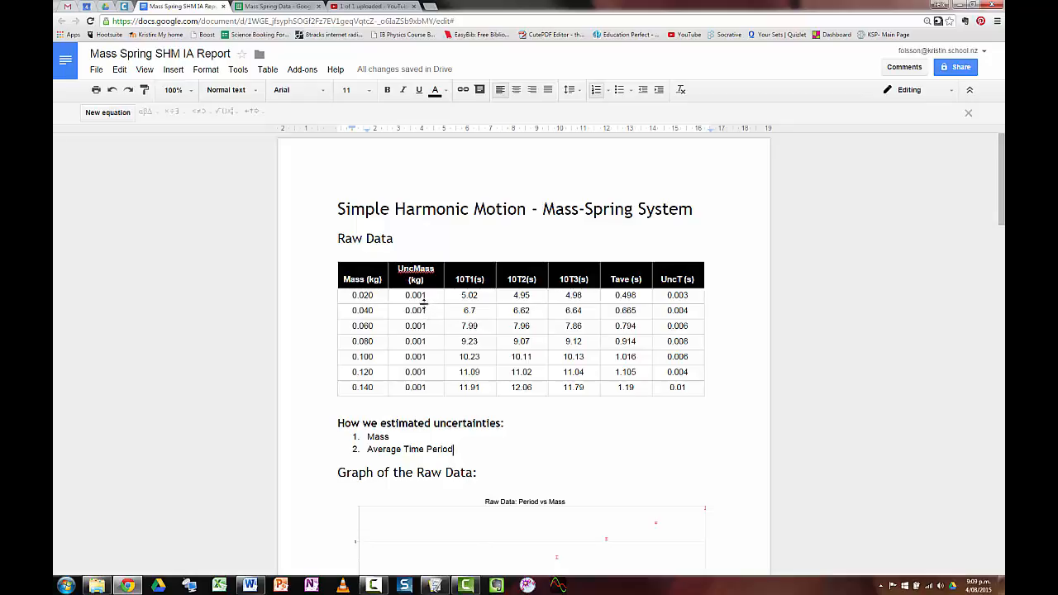
- Remove the page break after the paragraph ending "to analyse." so the Transformed Data section follows directly
scroll(402, 425, down, 3)
scroll(402, 425, down, 4)
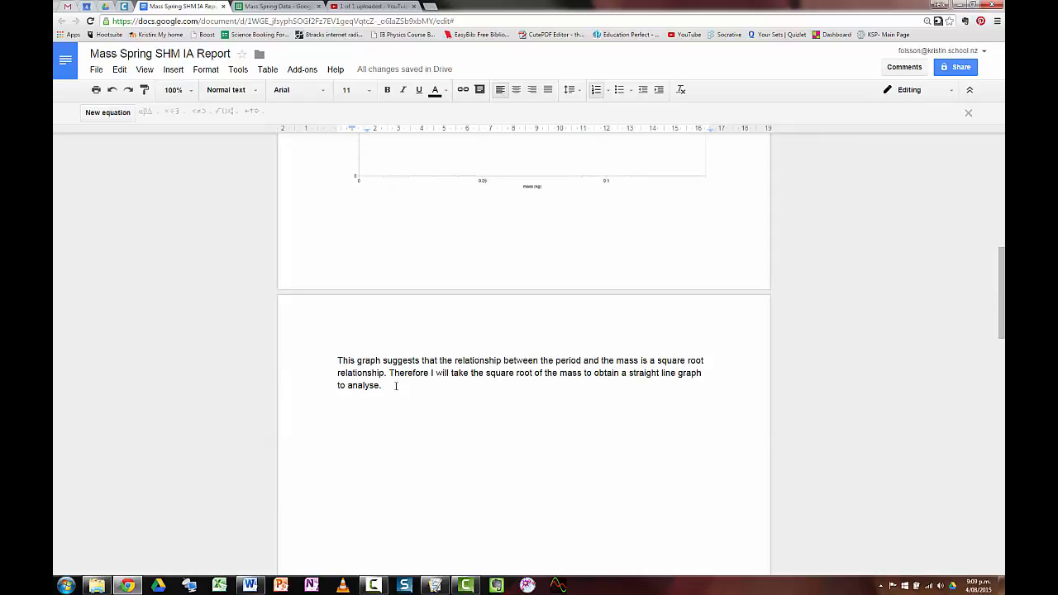
scroll(396, 385, down, 10)
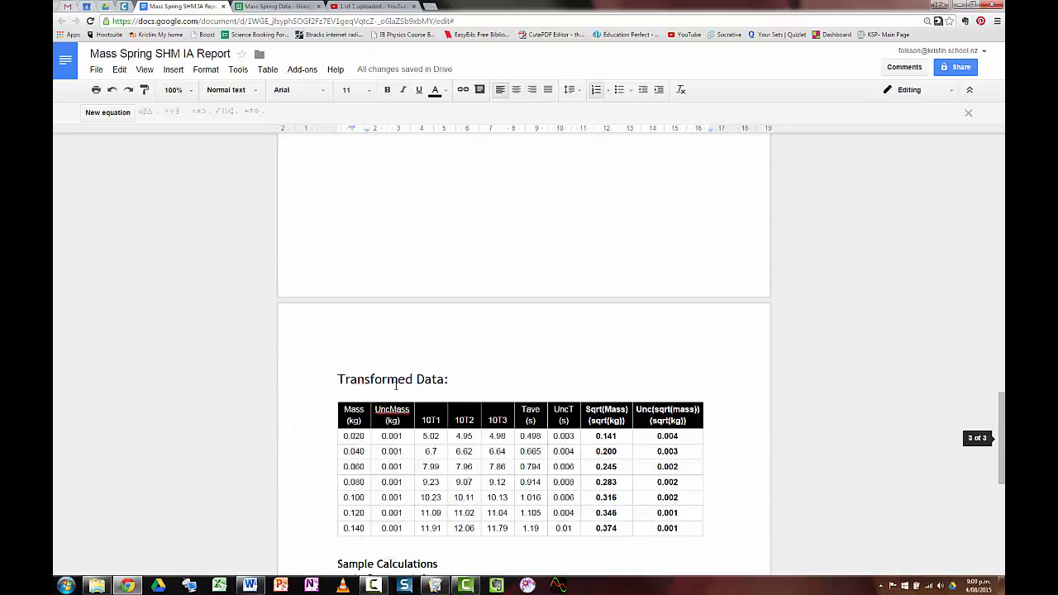
scroll(392, 369, up, 8)
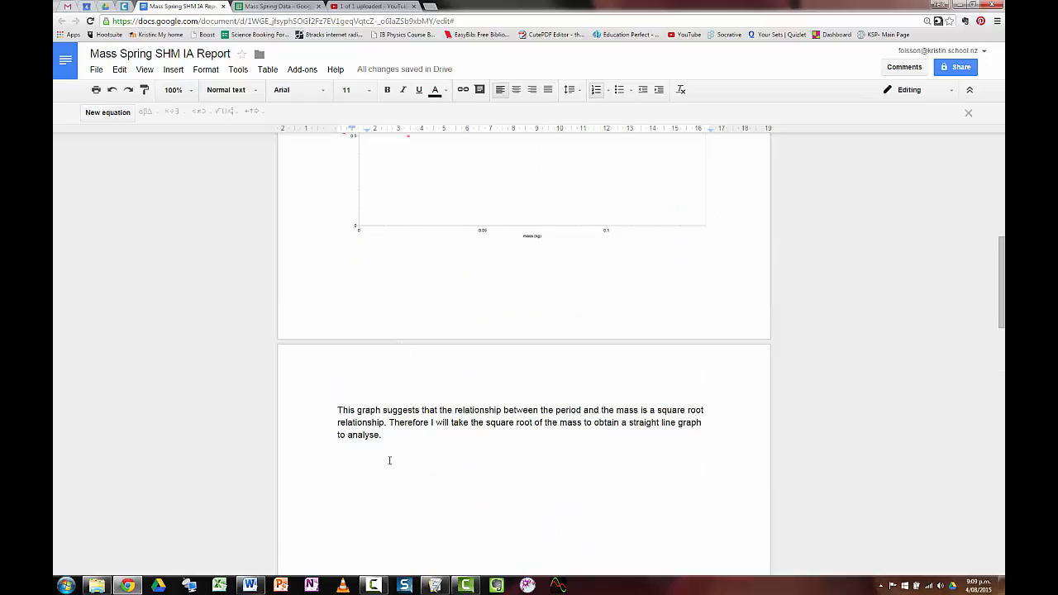
key(Delete)
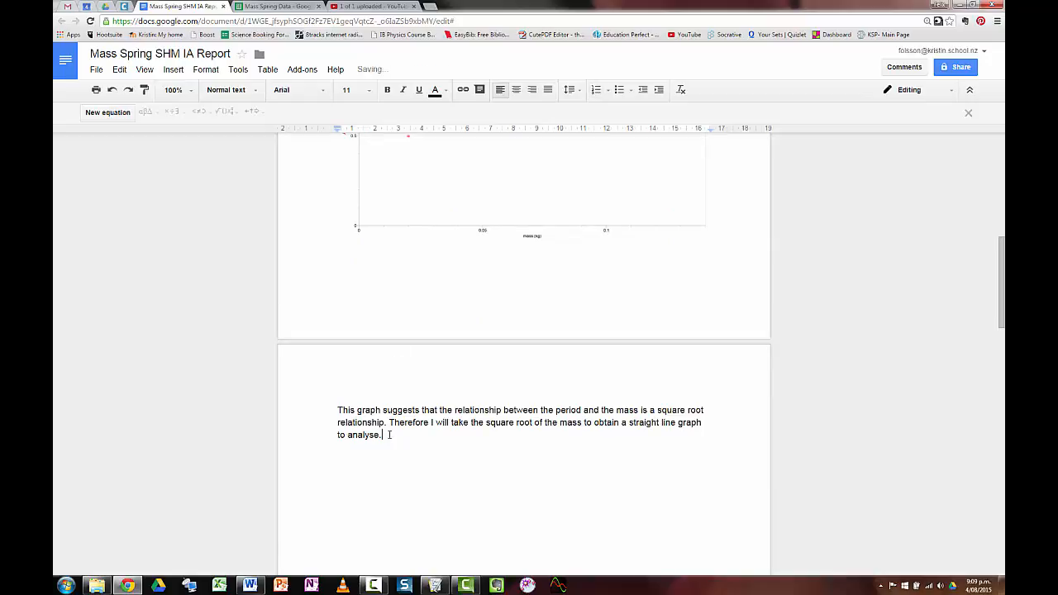
key(Delete)
scroll(391, 458, down, 4)
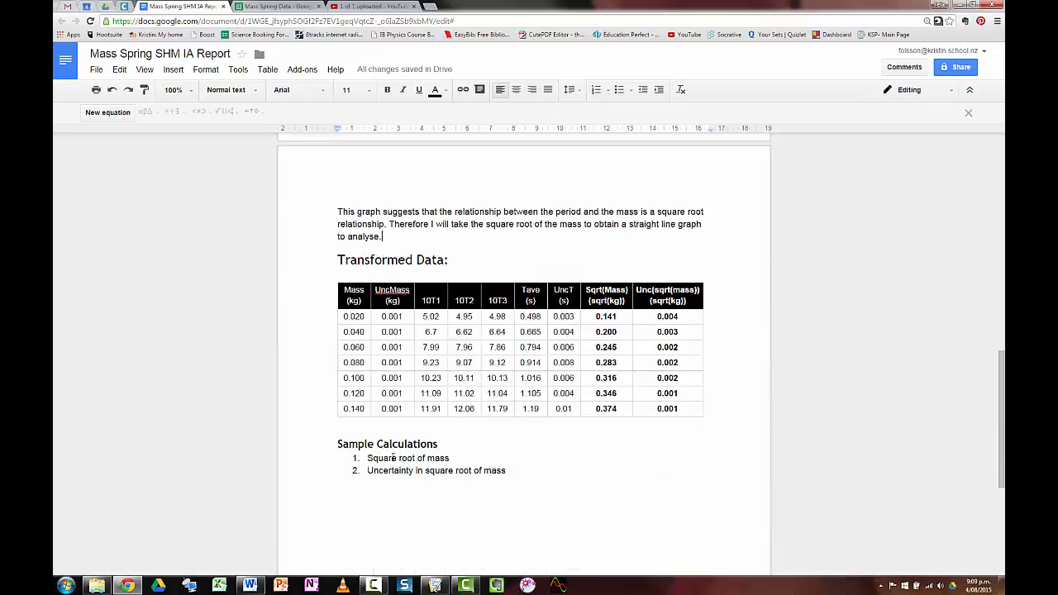
- Add the line "Graph of Transformed Data:" below the Sample Calculations list, leaving an empty line between them
click(369, 391)
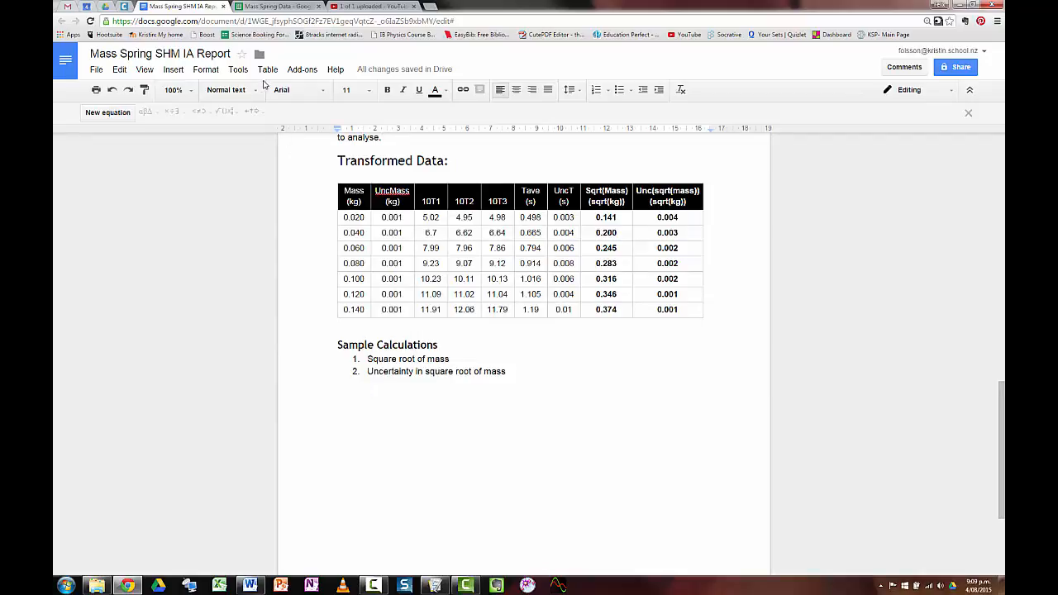
click(170, 71)
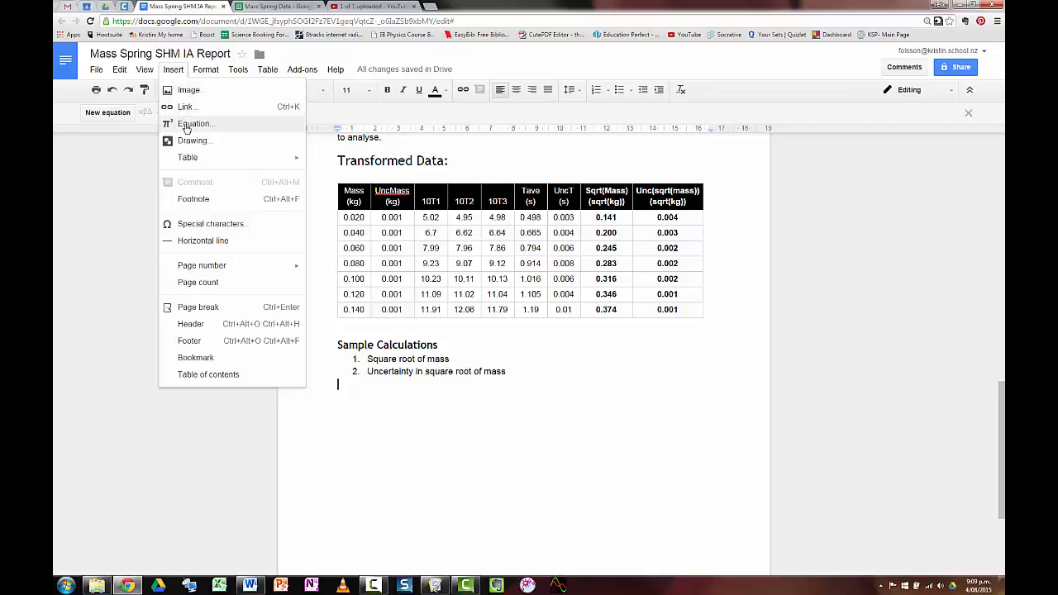
click(173, 70)
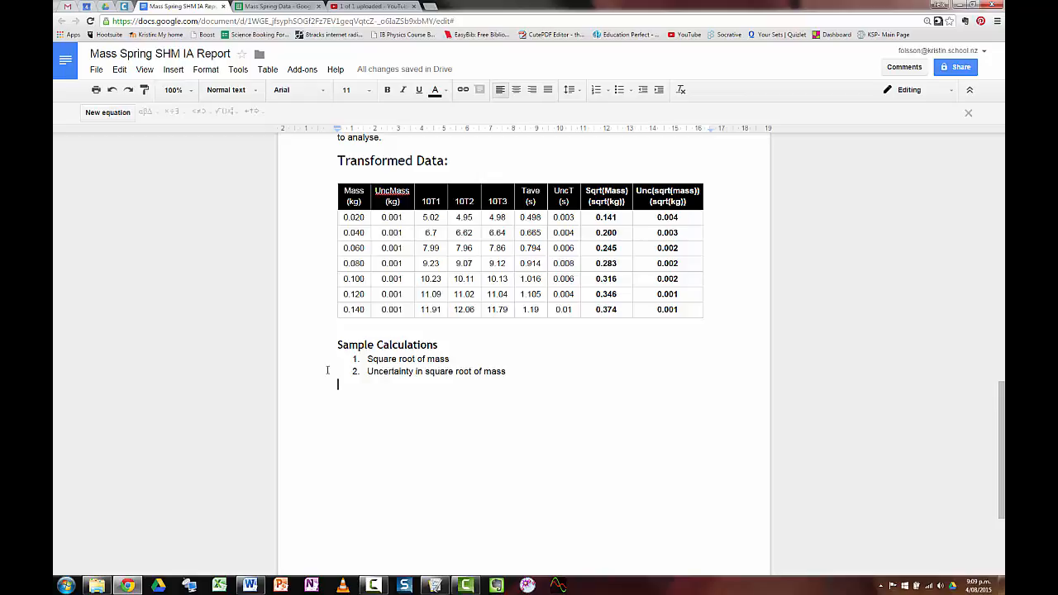
key(Return)
text(Graph of Tra)
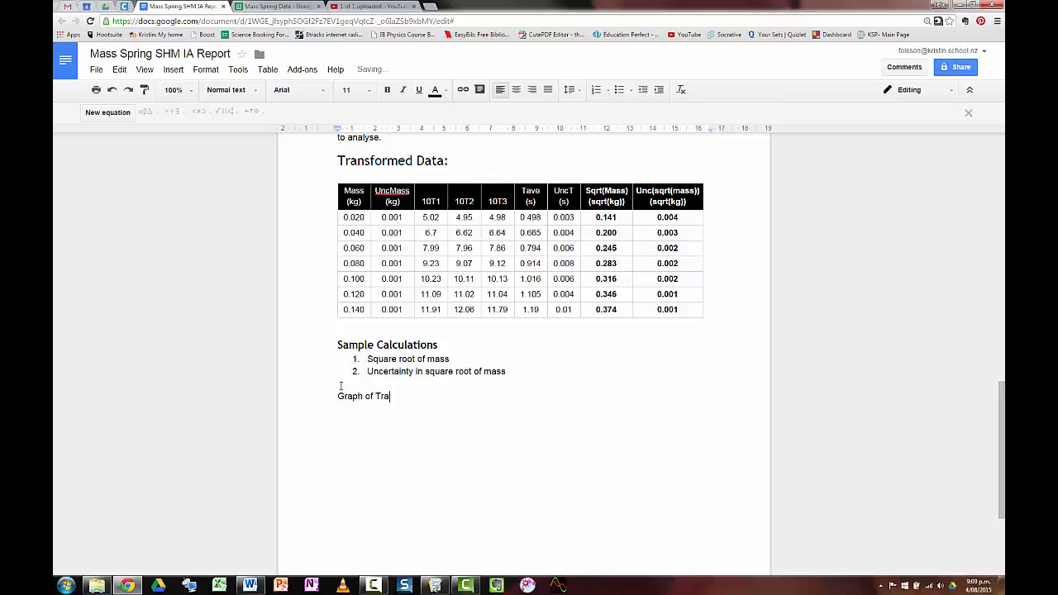
text(ns)
text(ed Data:)
- Format the "Graph of Transformed Data:" line as Heading 2
key(ctrl+shift+Left)
key(ctrl+shift+Left)
key(ctrl+shift+Left)
key(ctrl+shift+Left)
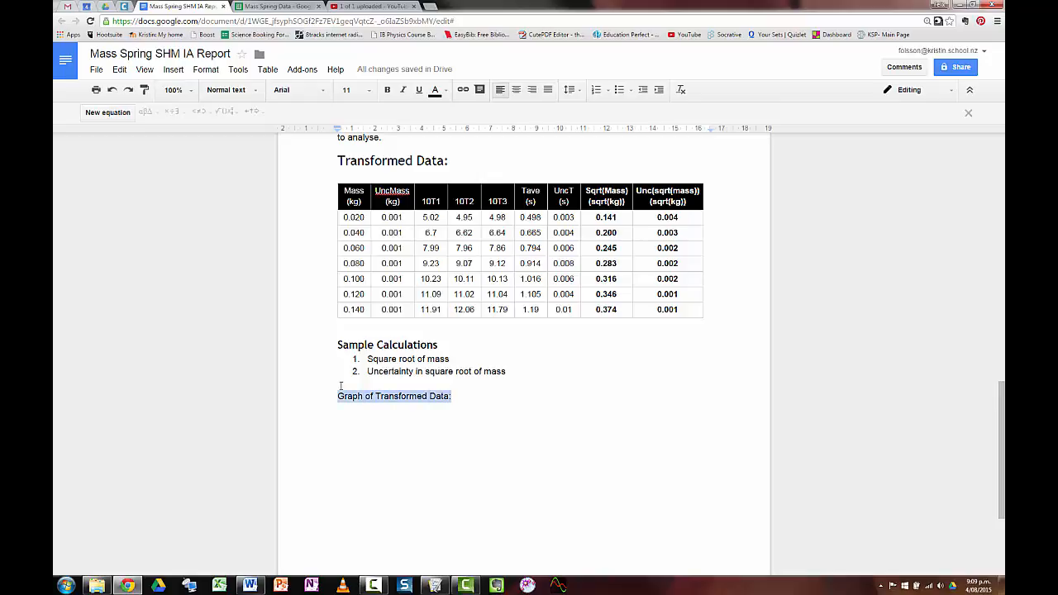
key(ctrl+alt+2)
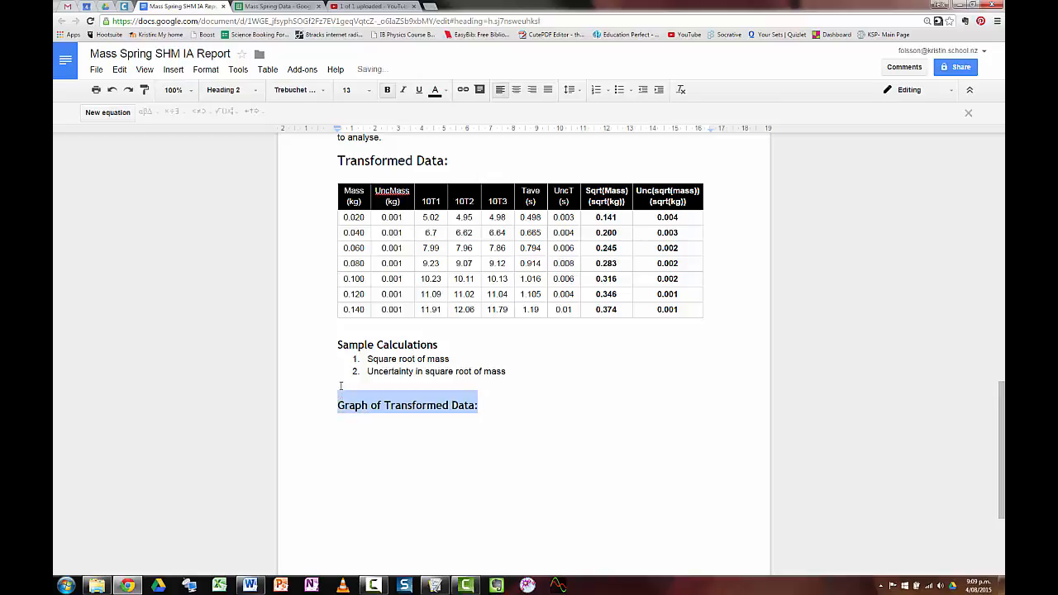
- Set the "Graph of Transformed Data:" title to Heading 1 and start a new line below it
click(482, 406)
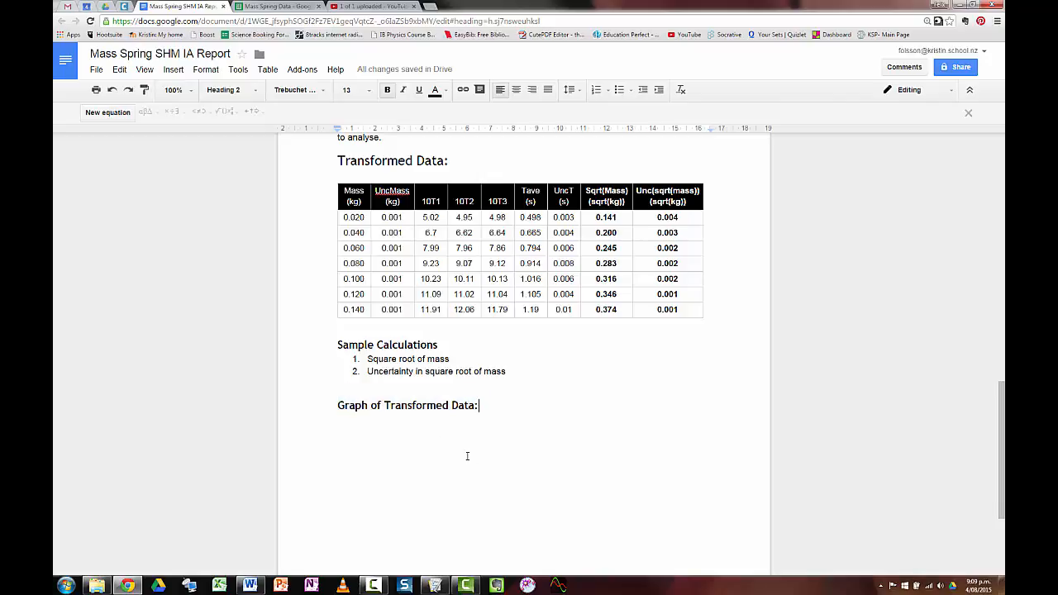
key(ctrl+alt+1)
key(Return)
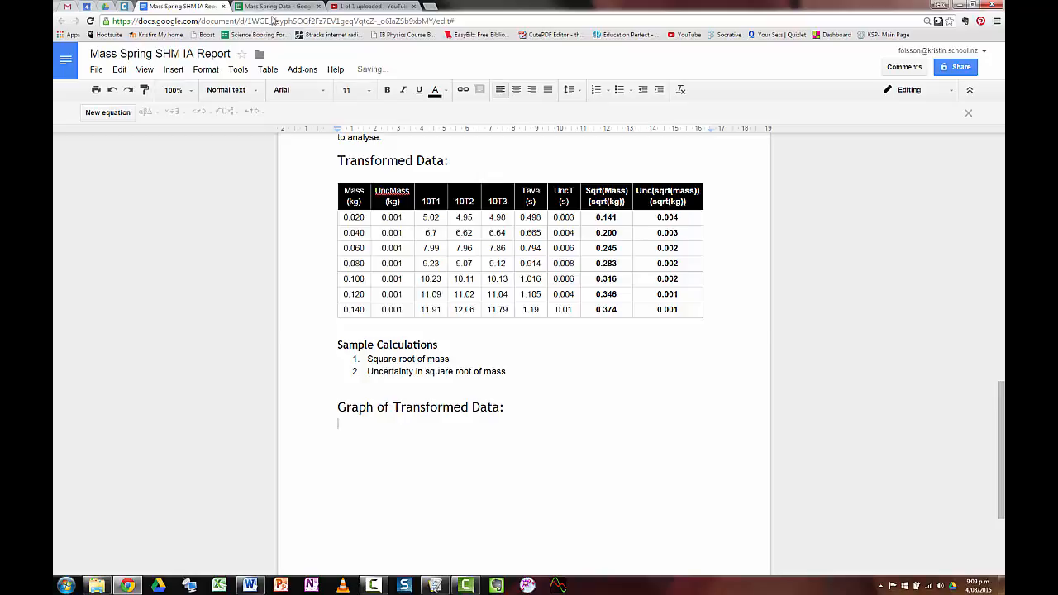
- Copy the "Period vs Square Root of Mass" graph from Logger Pro and paste it under "Graph of Transformed Data:" in the report
key(alt+Tab)
click(258, 53)
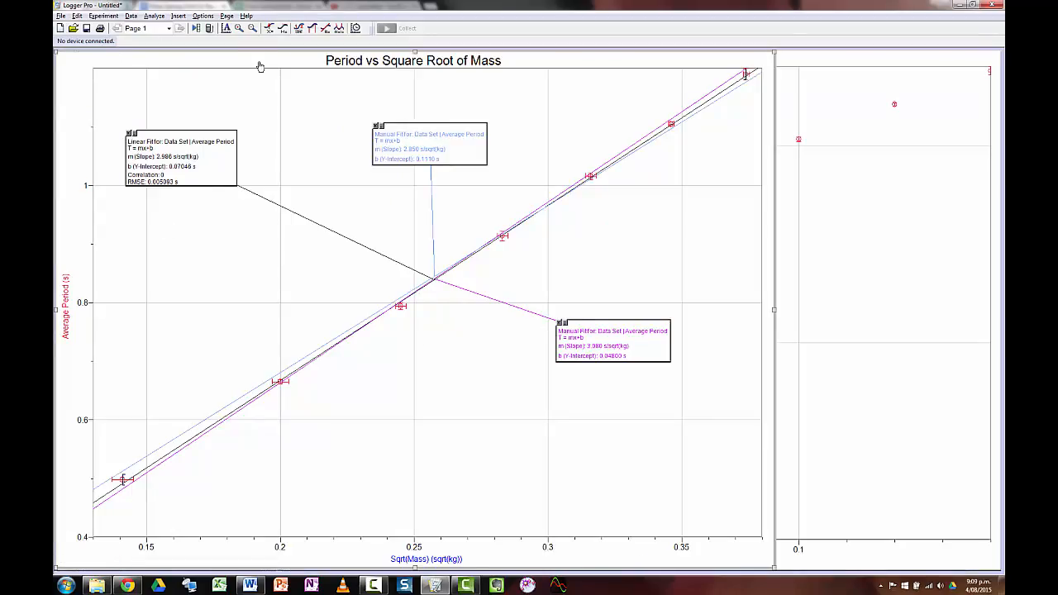
key(alt+Tab)
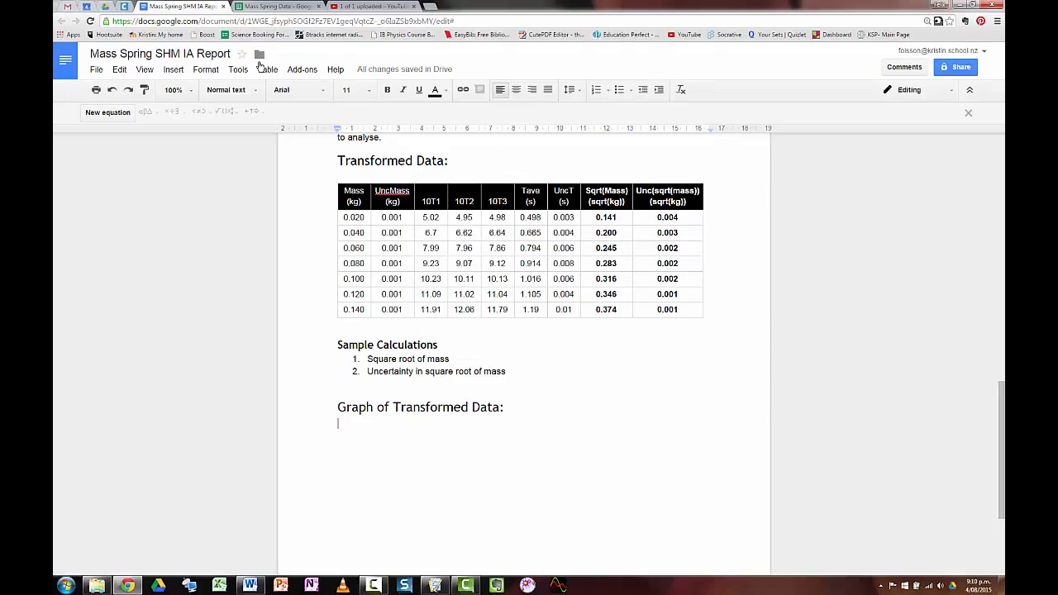
key(ctrl+v)
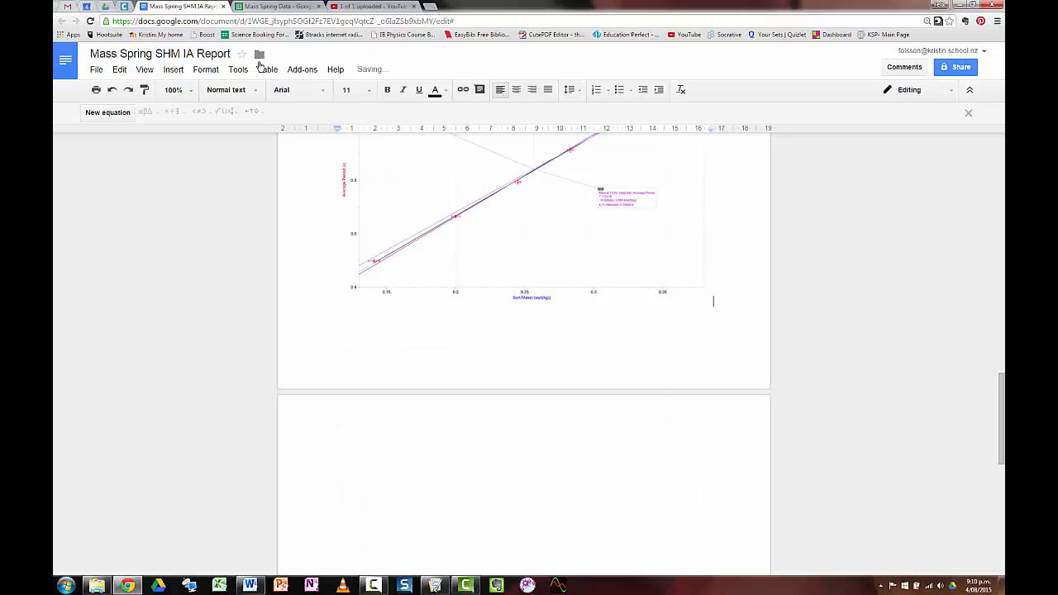
scroll(400, 215, up, 2)
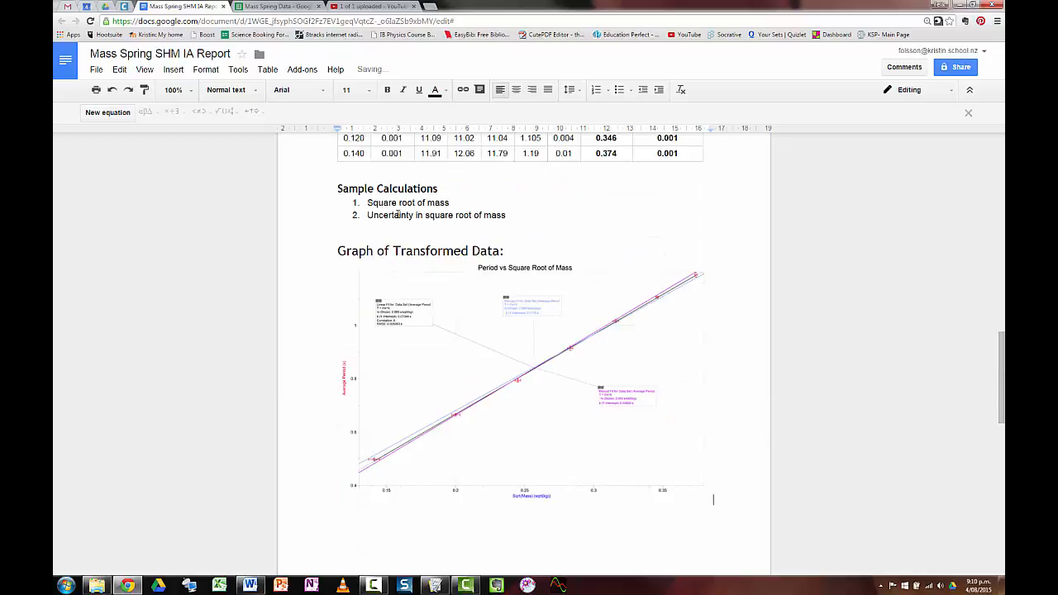